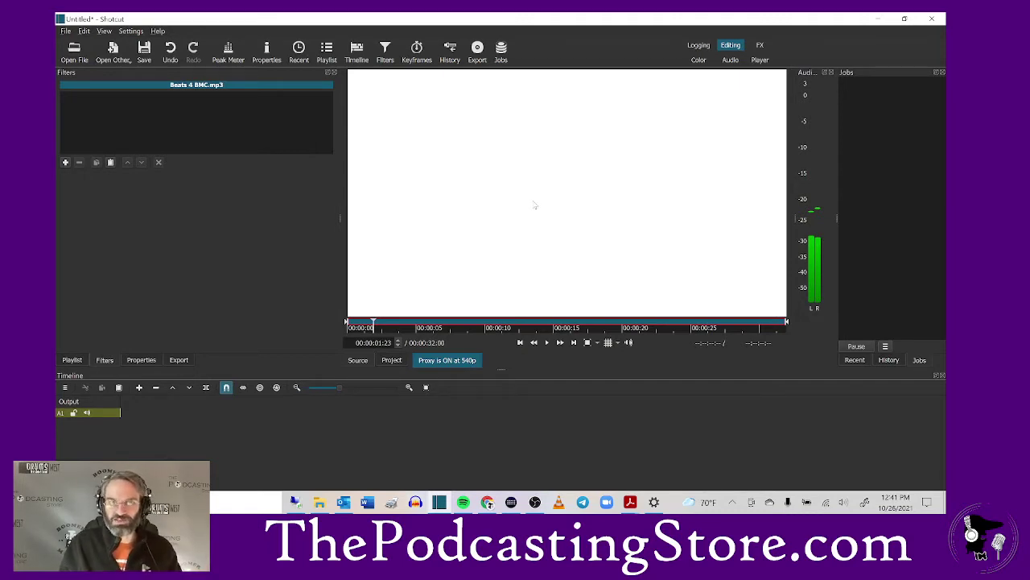
# - Place Beats 4 BMC.mp3 at the very start of audio track A1 in the timeline
pyautogui.moveTo(534, 204); pyautogui.dragTo(122, 416)
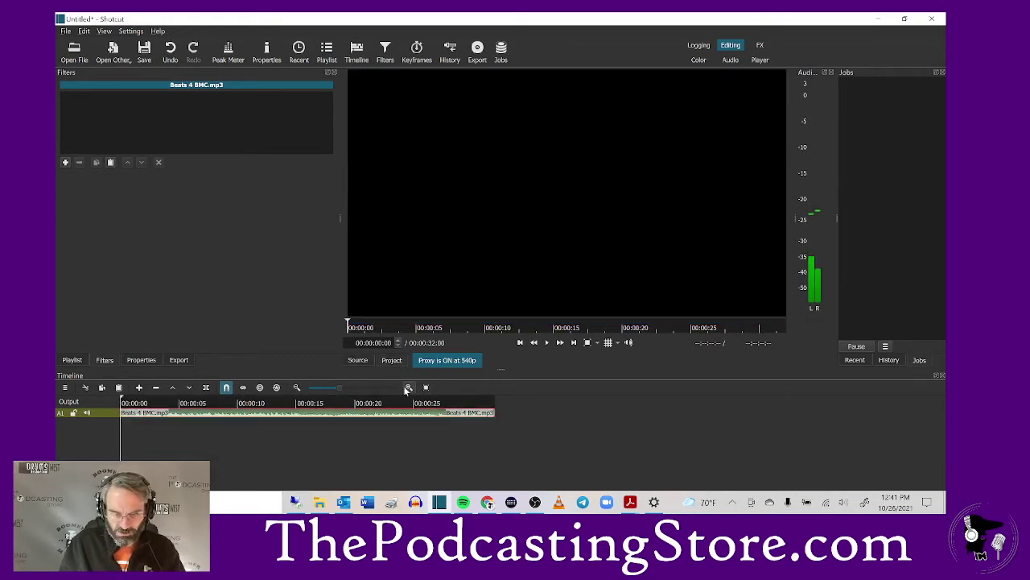
pyautogui.click(409, 388)
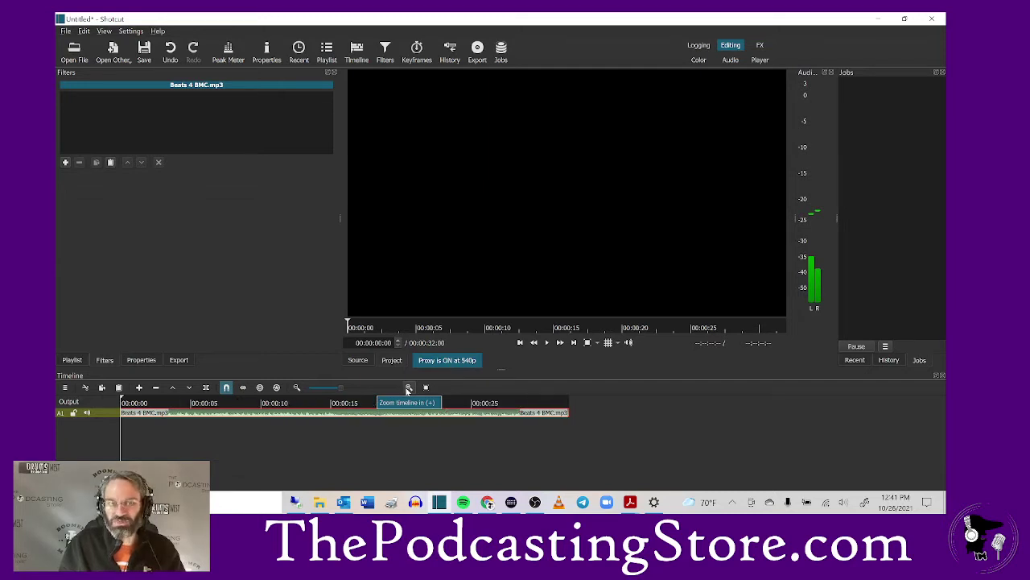
pyautogui.click(409, 388)
pyautogui.click(409, 388)
pyautogui.click(409, 388)
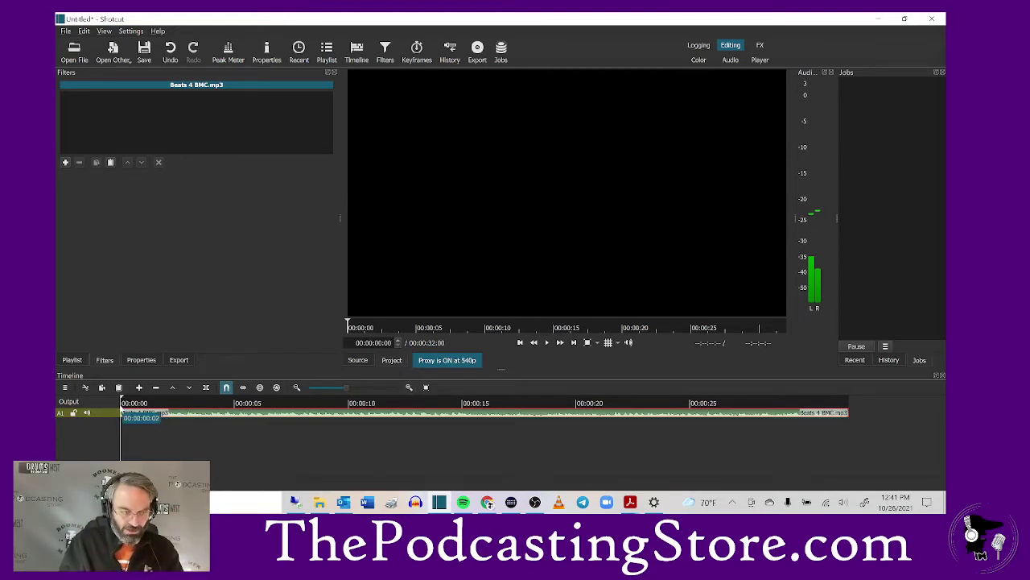
# - Add eleven video tracks, V1 to V11, above the music track and enlarge the timeline area to show them all
pyautogui.click(112, 413)
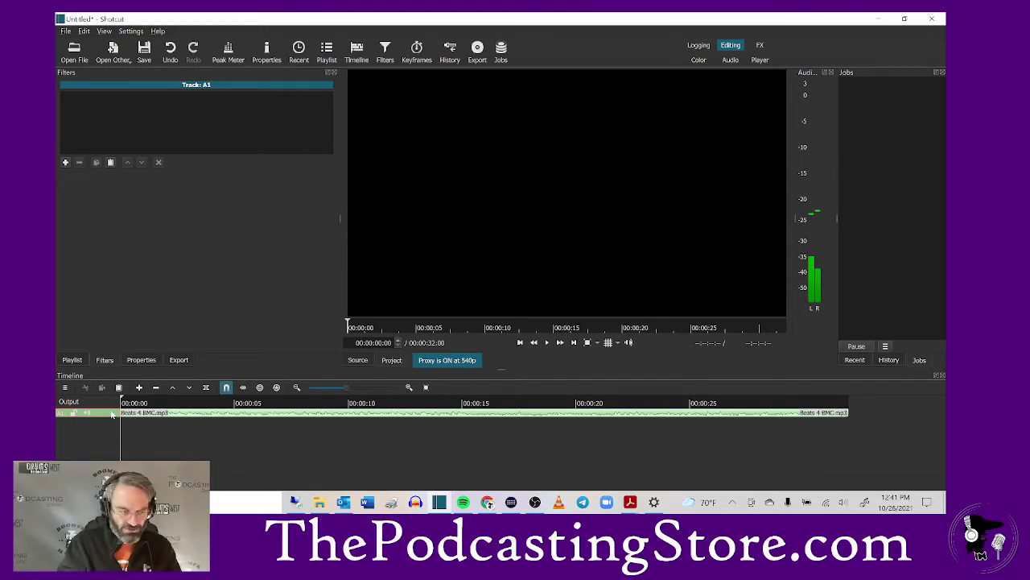
pyautogui.hotkey('ctrl', 'i')
pyautogui.hotkey('ctrl', 'i')
pyautogui.hotkey('ctrl', 'i')
pyautogui.hotkey('ctrl', 'i')
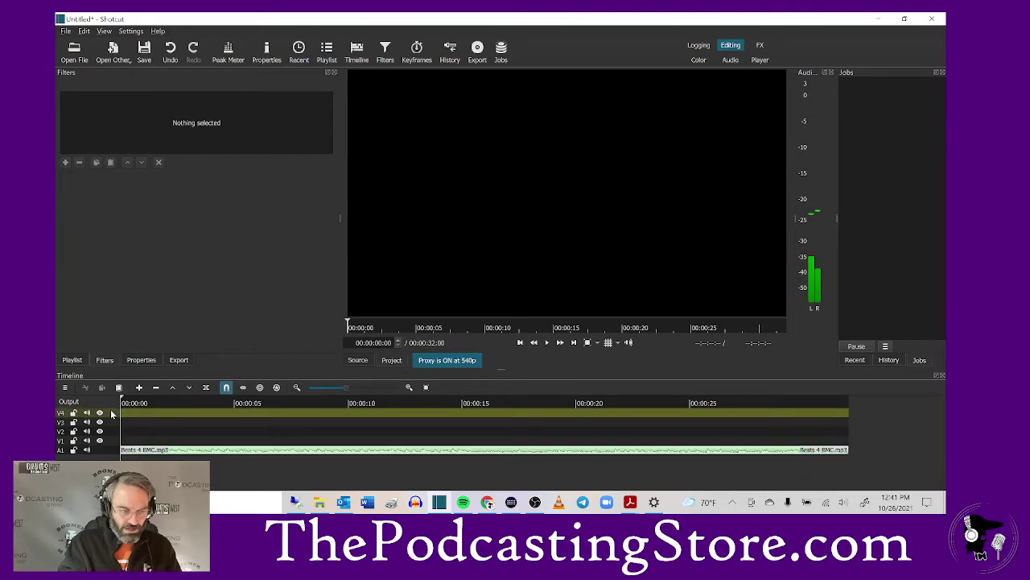
pyautogui.hotkey('ctrl', 'i')
pyautogui.hotkey('ctrl', 'i')
pyautogui.hotkey('ctrl', 'i')
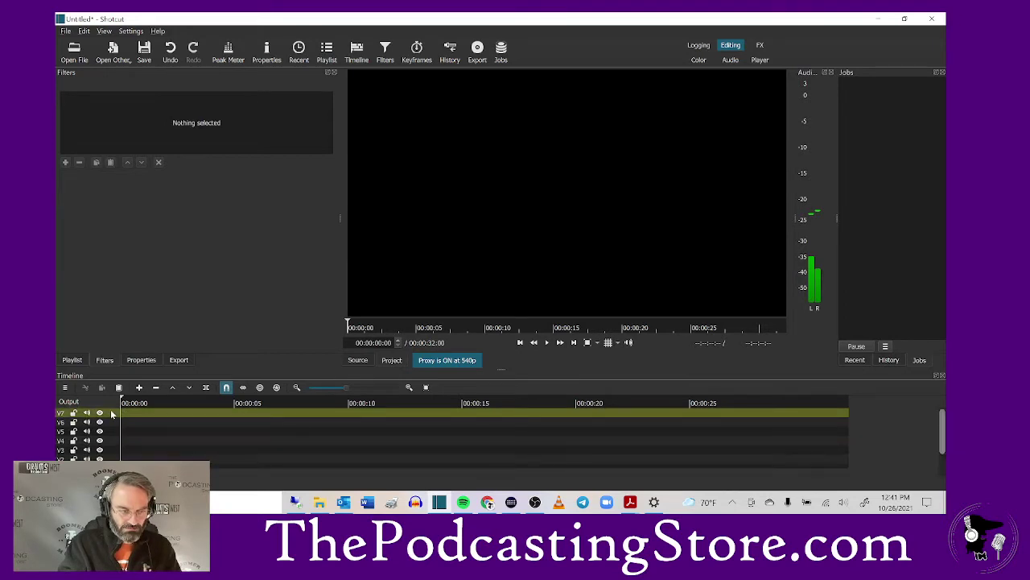
pyautogui.hotkey('ctrl', 'i')
pyautogui.hotkey('ctrl', 'i')
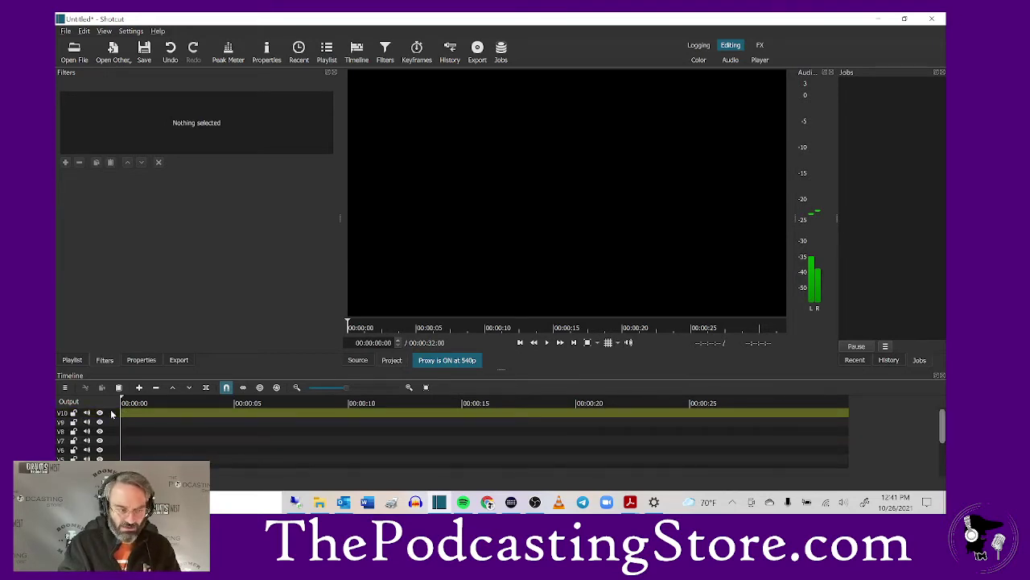
pyautogui.hotkey('ctrl', 'i')
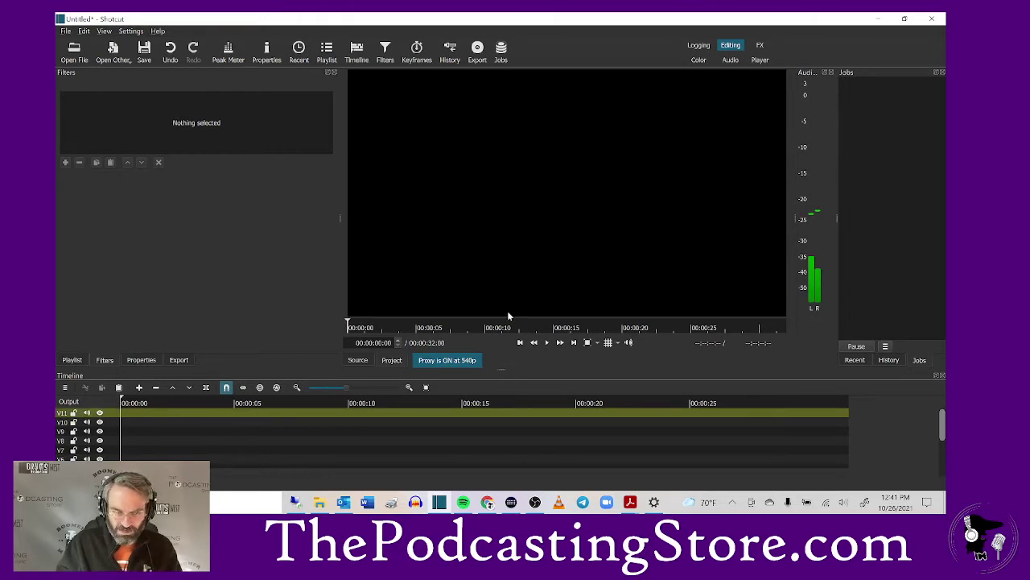
pyautogui.moveTo(501, 370); pyautogui.dragTo(520, 307)
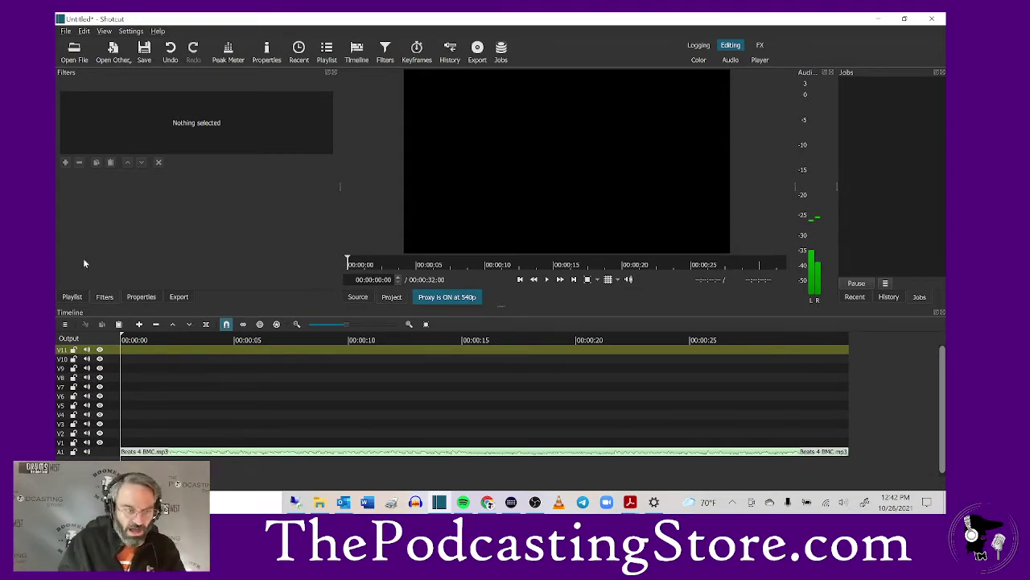
# - Open the Red Square image from the Video folder and place it on V1, extended from the start to the end of the music
pyautogui.click(74, 52)
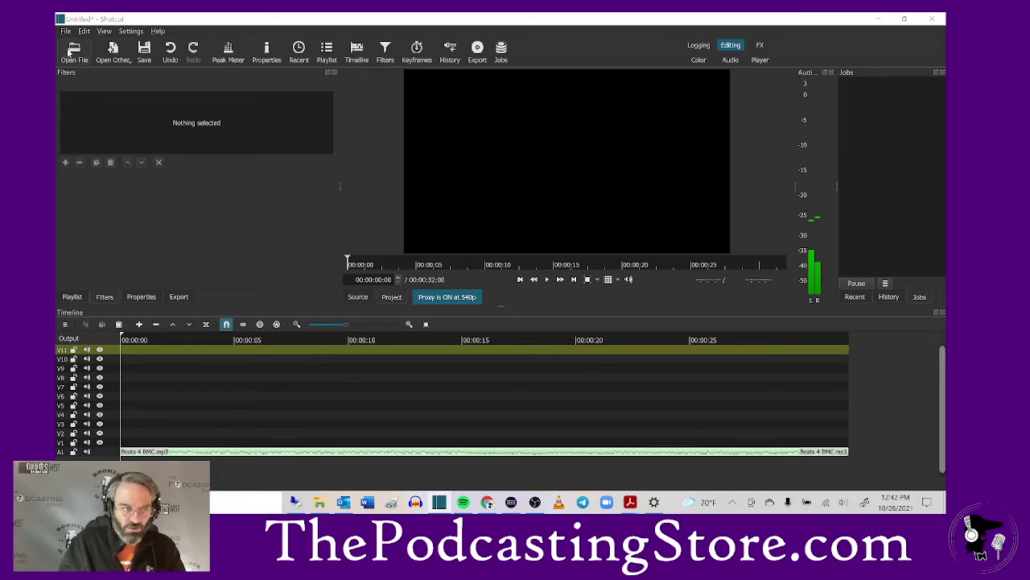
pyautogui.click(151, 53)
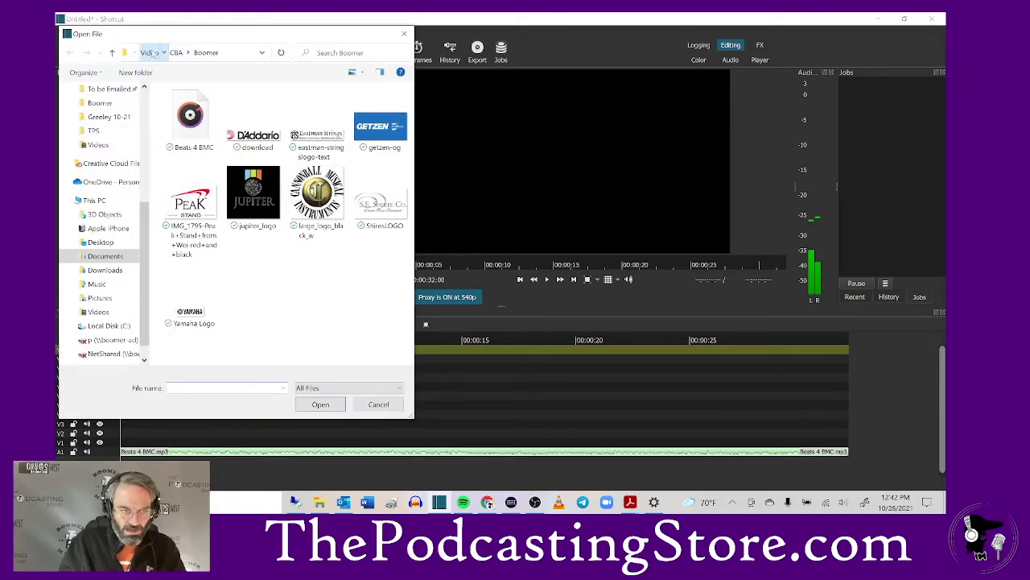
pyautogui.click(211, 318)
pyautogui.doubleClick(212, 317)
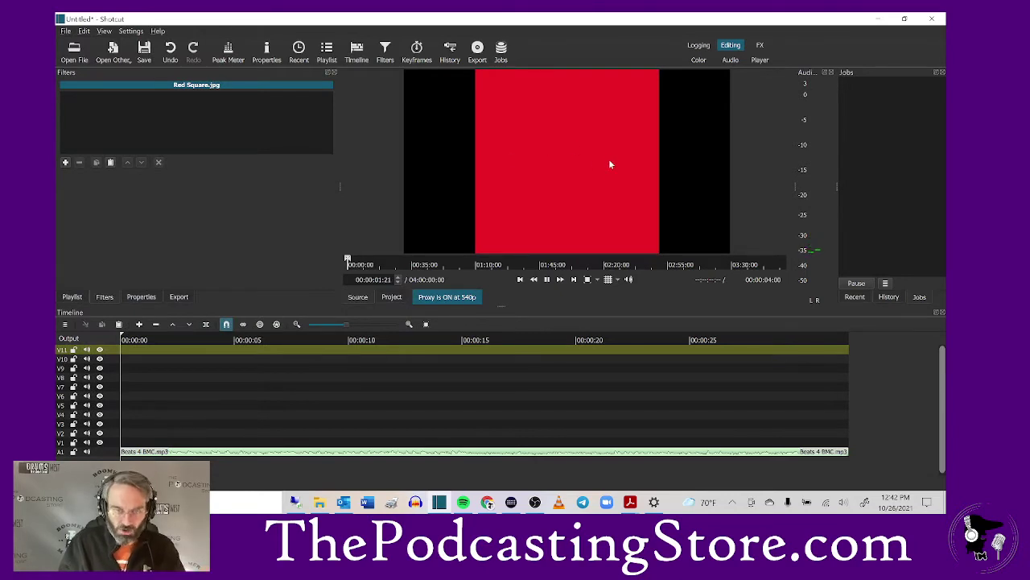
pyautogui.moveTo(571, 157); pyautogui.dragTo(125, 451)
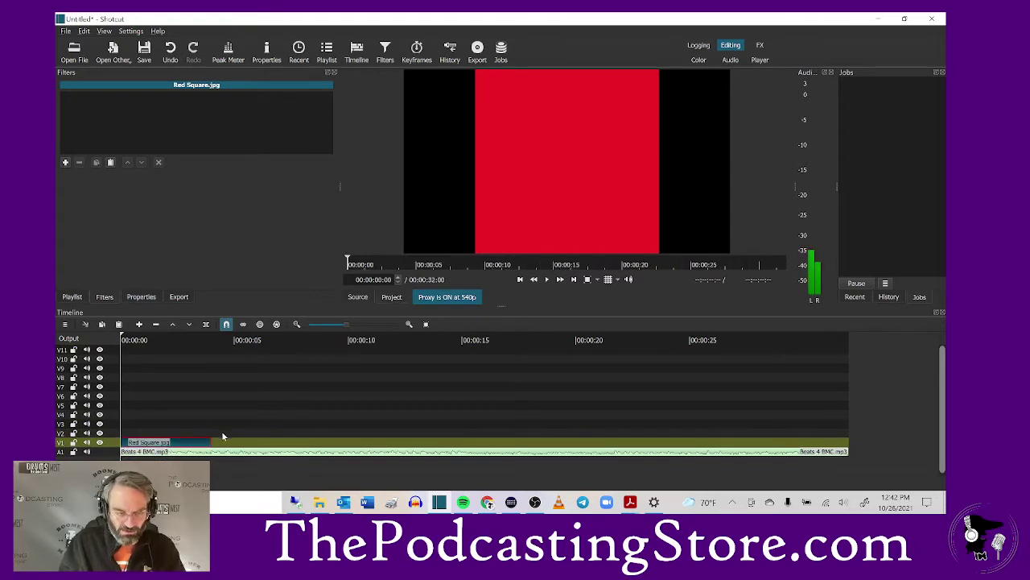
pyautogui.moveTo(215, 444); pyautogui.dragTo(859, 432)
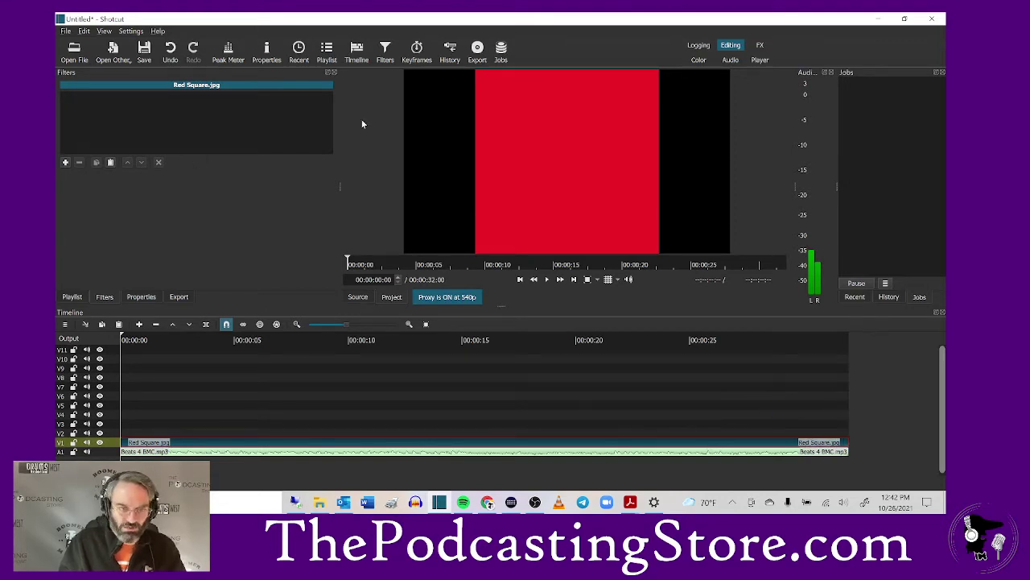
# - Apply a Size, Position & Rotate filter to the Red Square clip and set its zoom to 500%
pyautogui.click(65, 162)
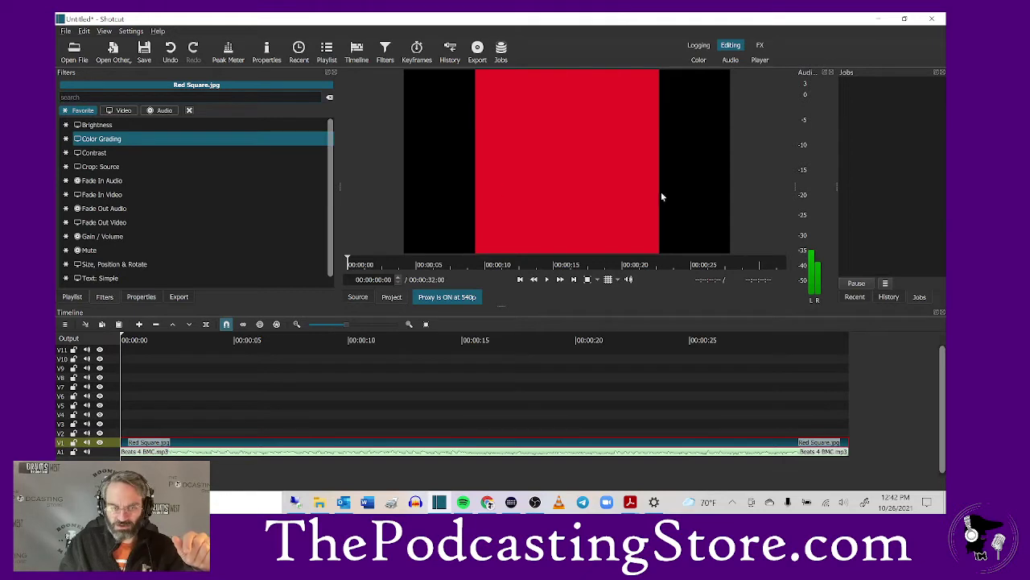
pyautogui.click(121, 266)
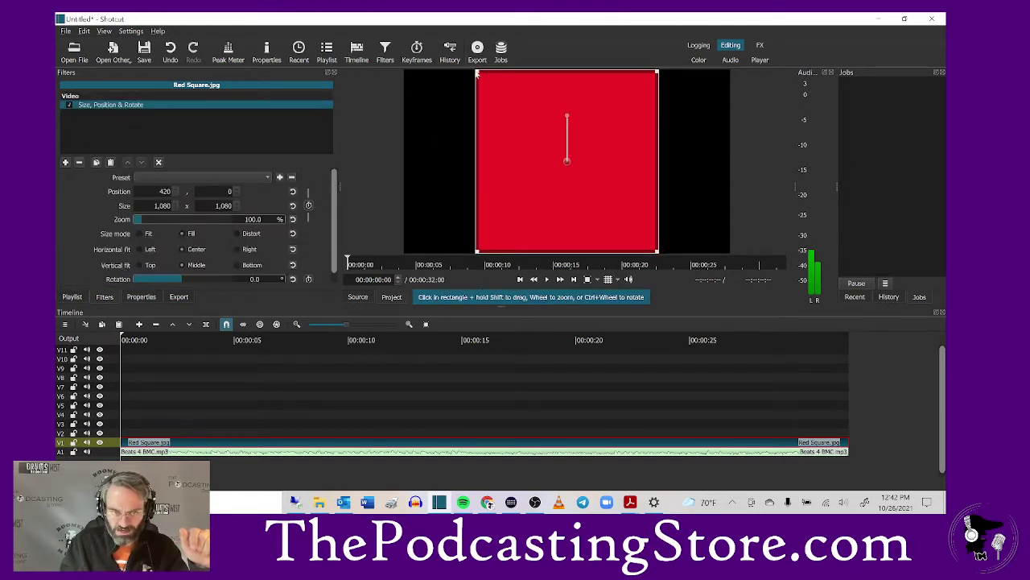
pyautogui.moveTo(240, 220); pyautogui.dragTo(280, 219)
pyautogui.write('500')
pyautogui.press('Return')
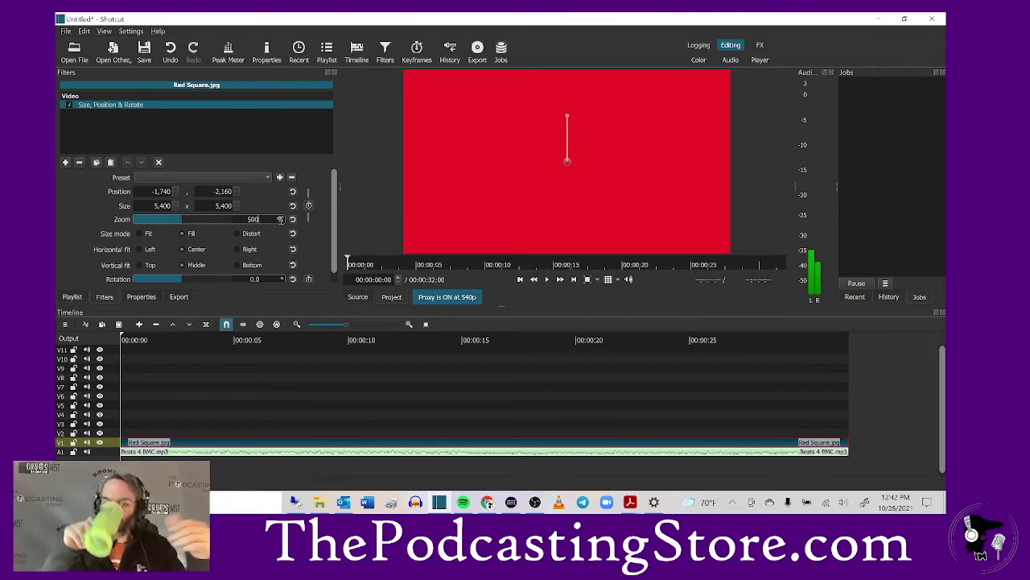
pyautogui.click(238, 339)
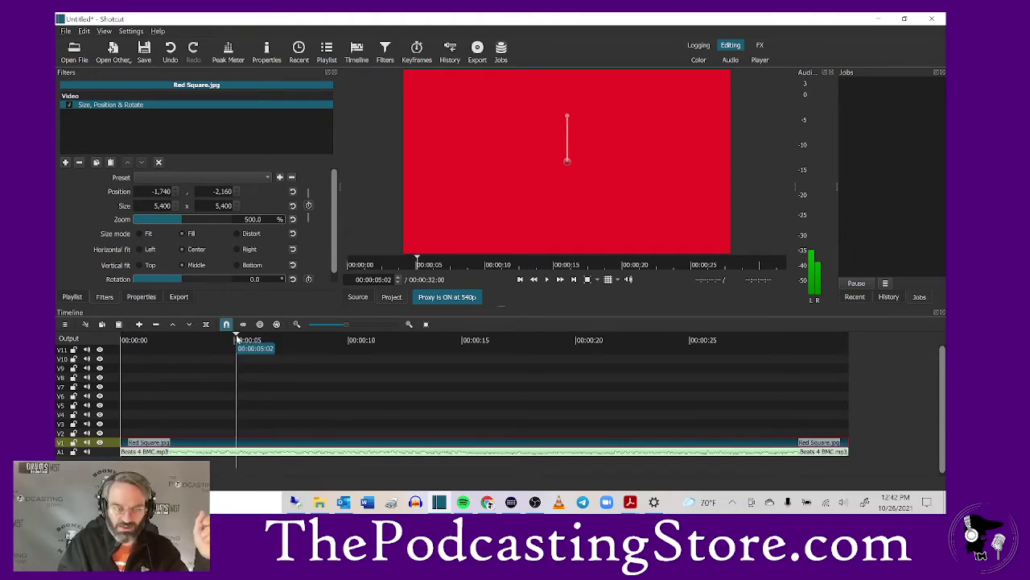
pyautogui.click(392, 280)
pyautogui.press('BackSpace')
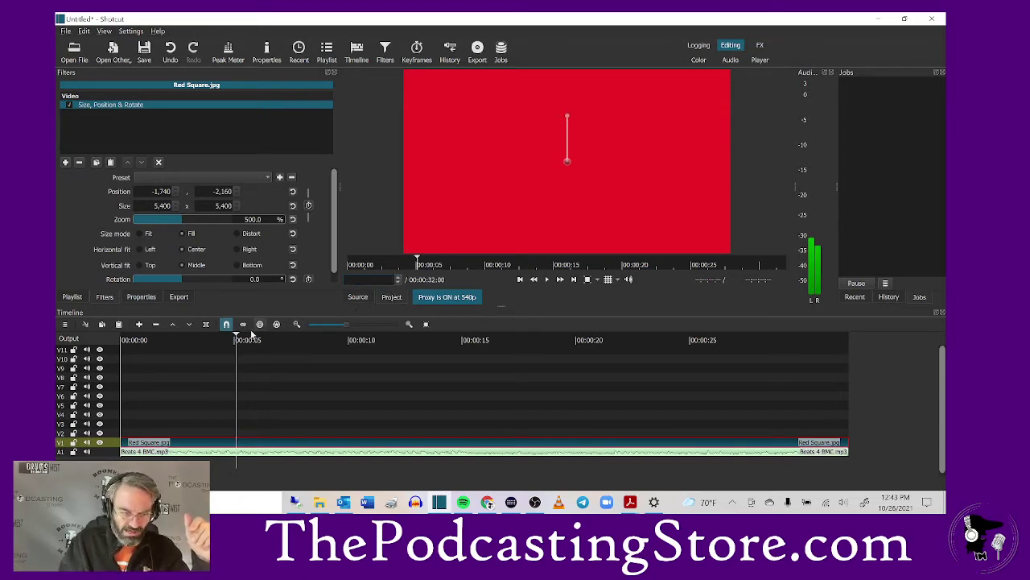
pyautogui.write('0')
pyautogui.press('Return')
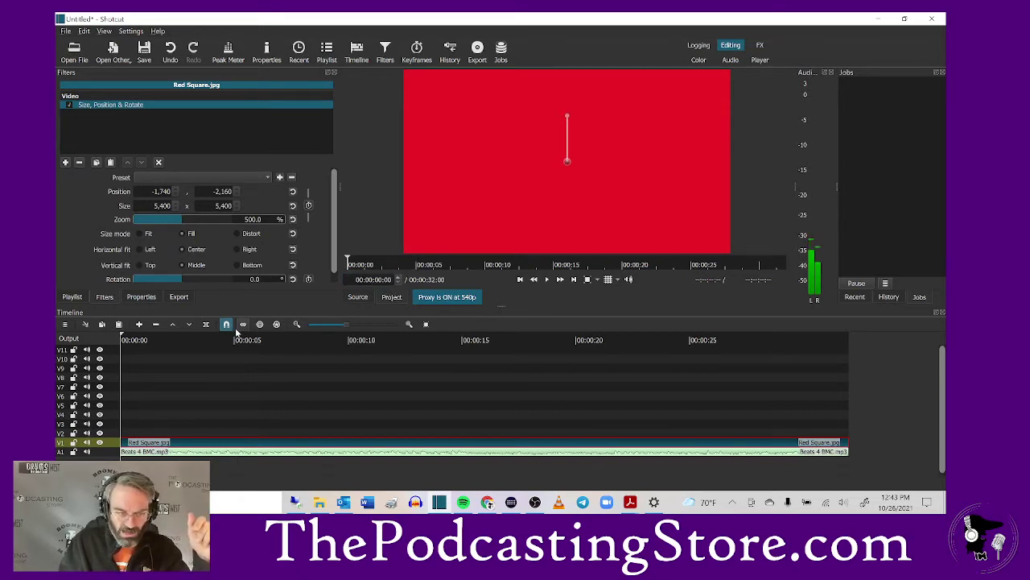
# - Split the Red Square clip on V1 at 00:00:05:00
pyautogui.click(236, 340)
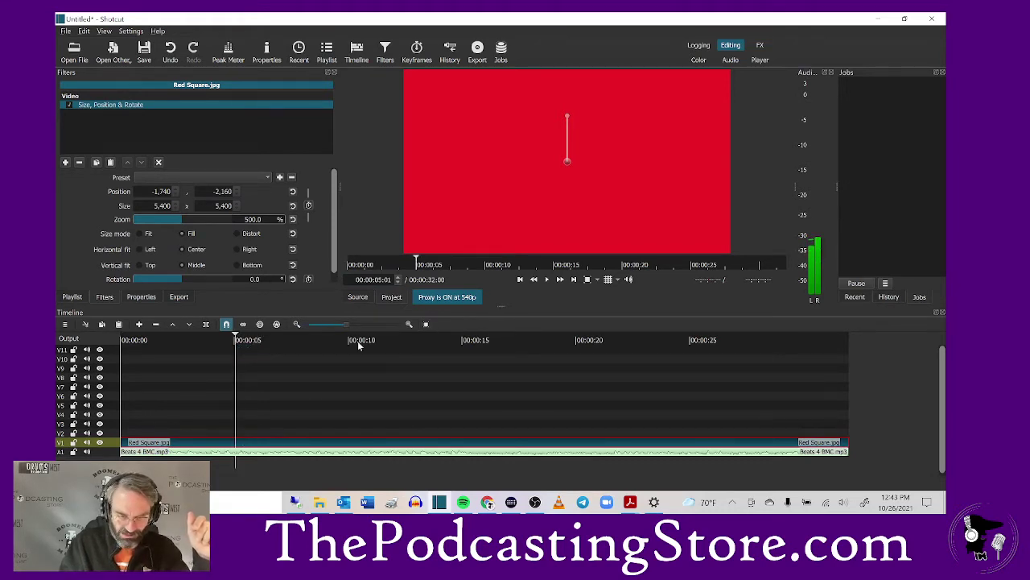
pyautogui.click(397, 281)
pyautogui.click(272, 444)
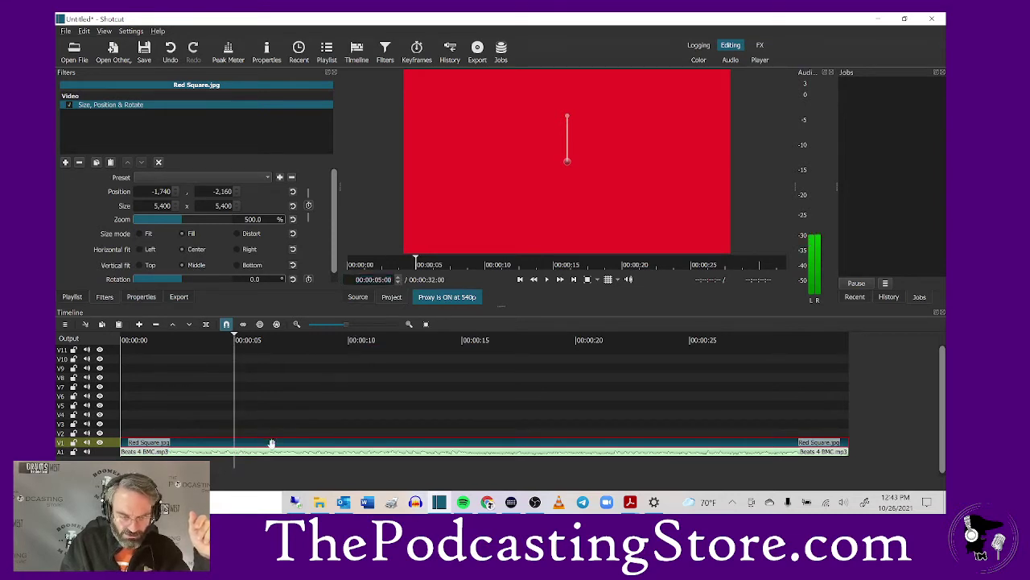
pyautogui.press('s')
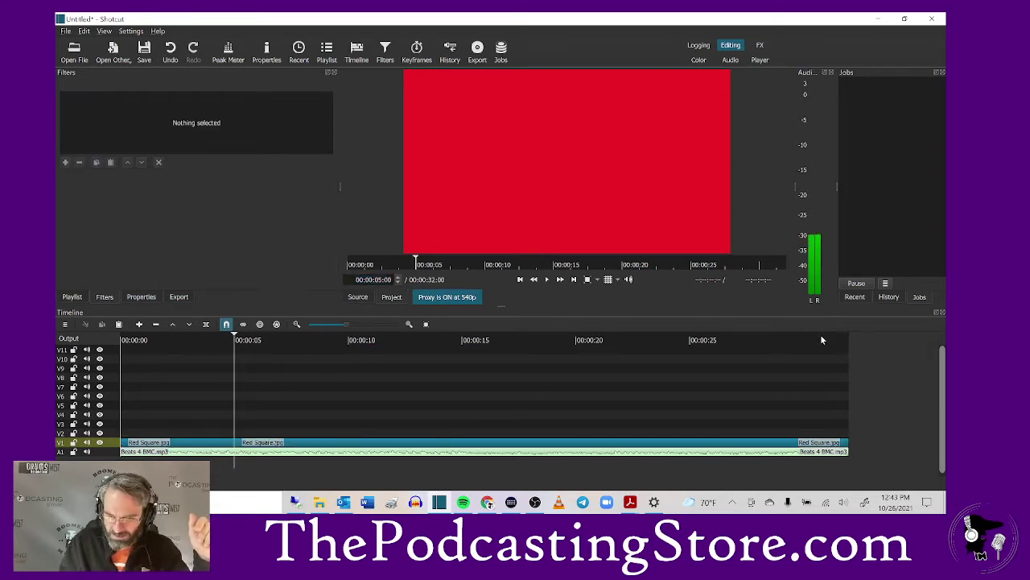
# - Split the second Red Square piece on V1 at 00:00:27:00, five seconds before the end of the project
pyautogui.click(574, 279)
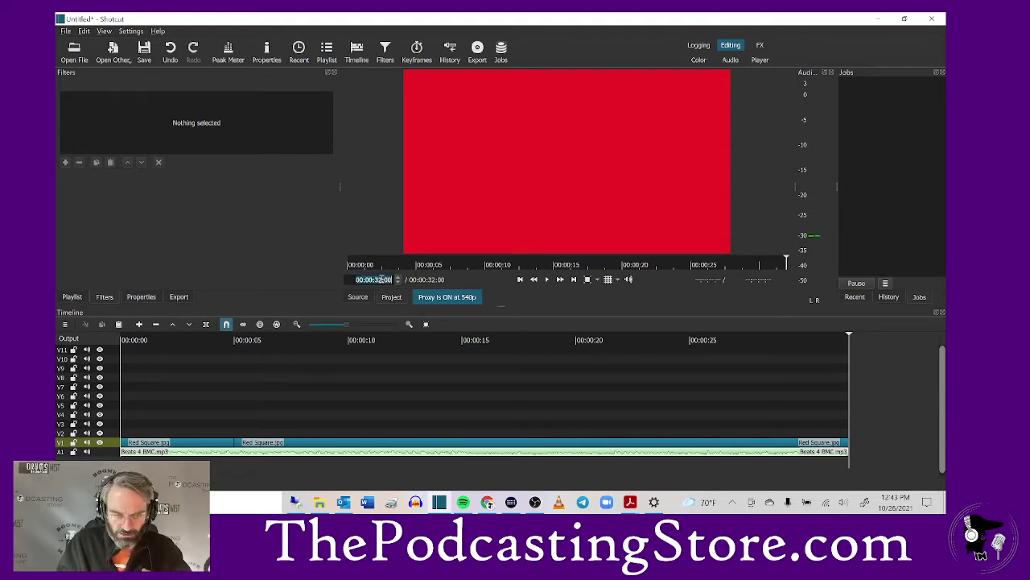
pyautogui.press('BackSpace')
pyautogui.press('BackSpace')
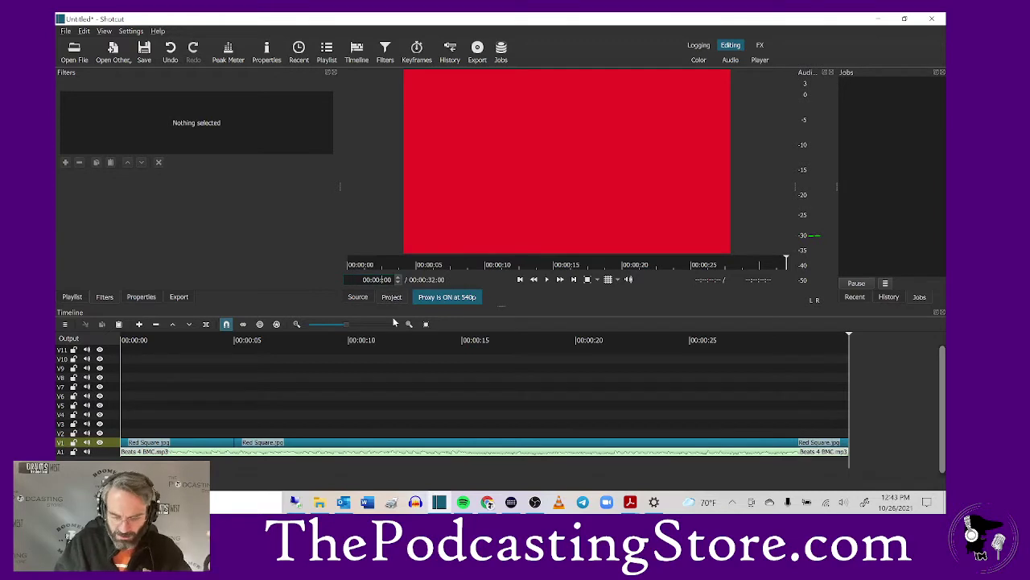
pyautogui.write('27')
pyautogui.press('Return')
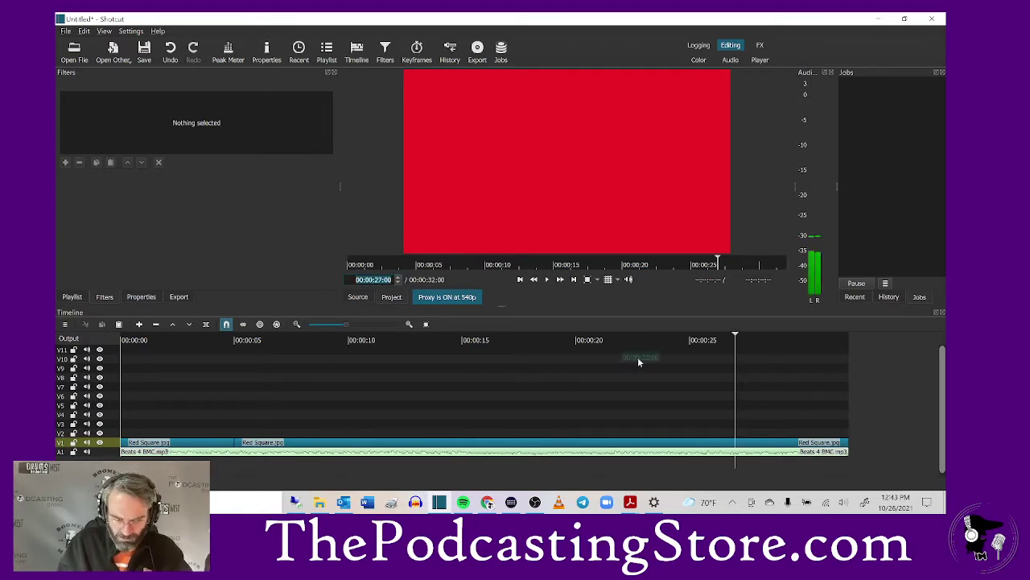
pyautogui.click(694, 444)
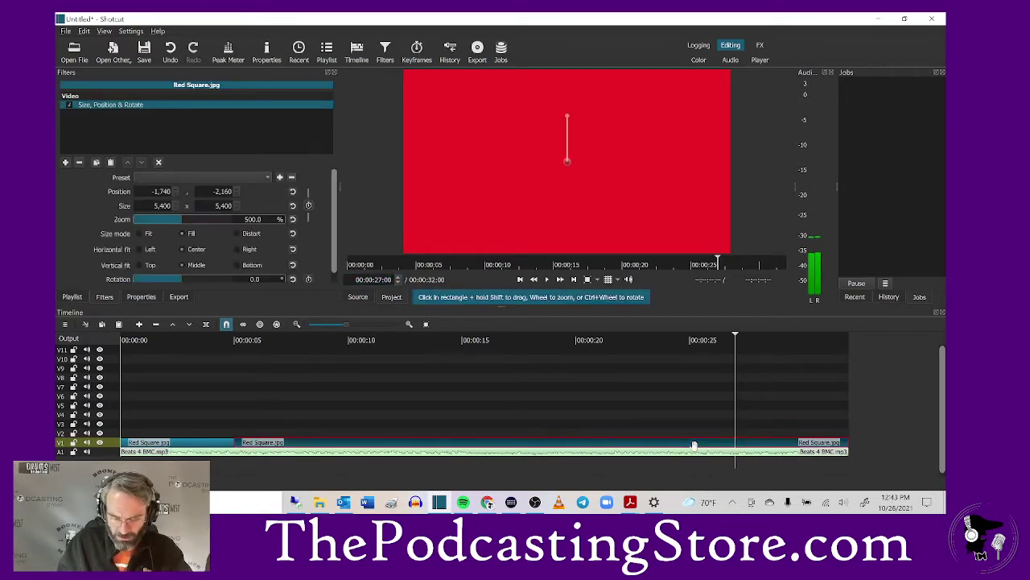
pyautogui.press('s')
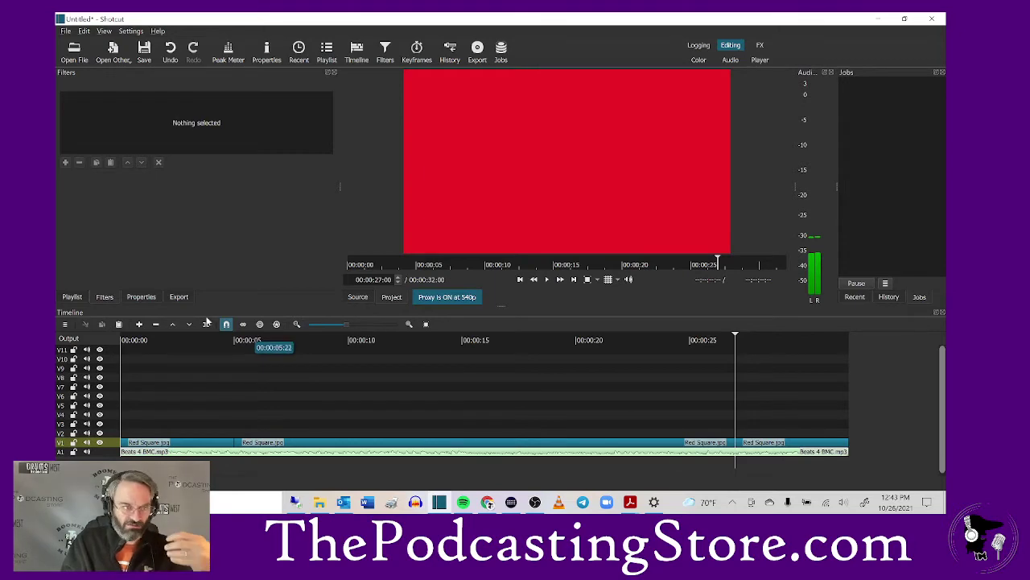
# - Open logo_circle_white.png from the Logos folder in Pictures and place it on V11, extended from the start to the end of the music
pyautogui.click(74, 53)
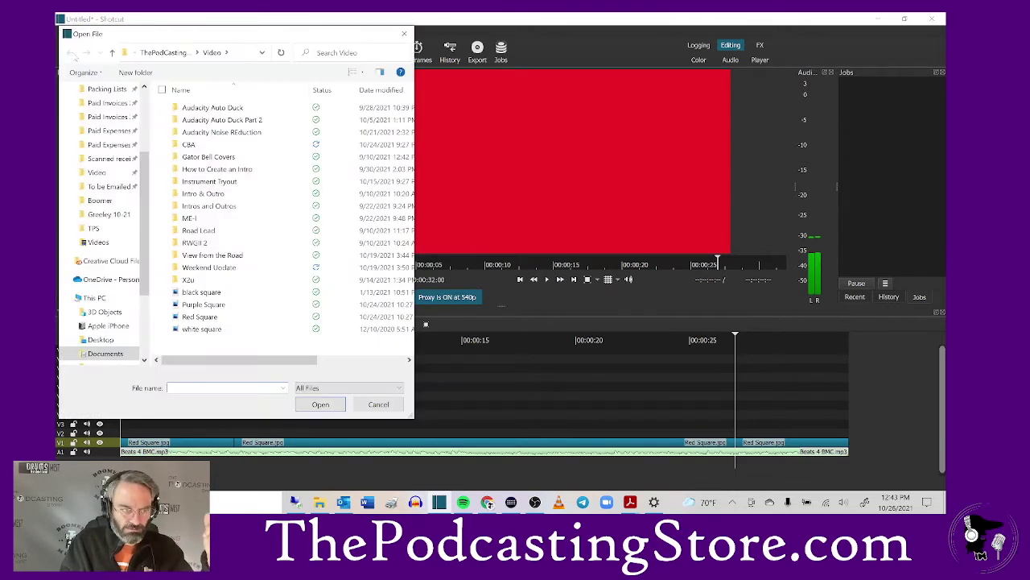
pyautogui.scroll(3, 94, 153)
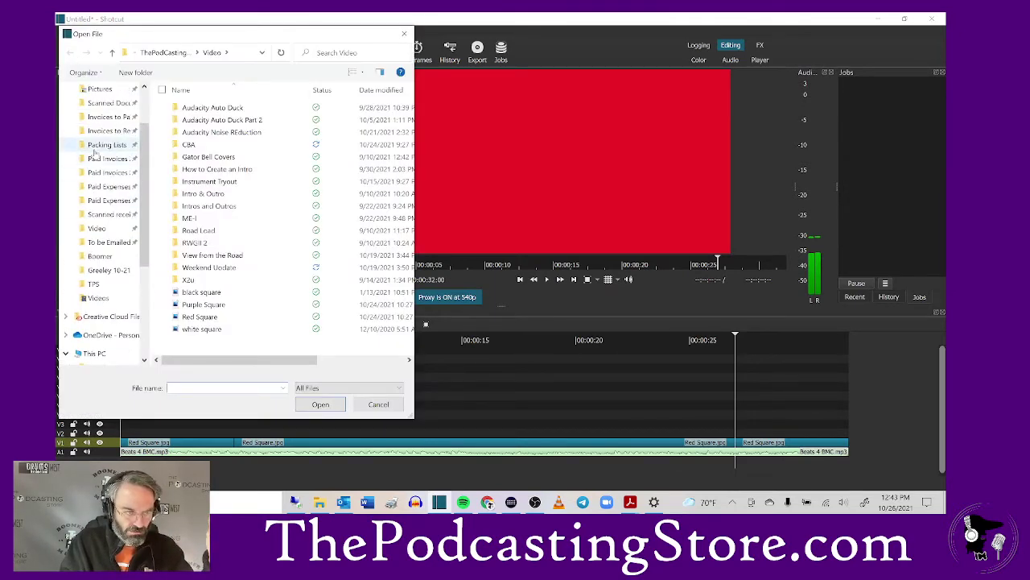
pyautogui.click(99, 117)
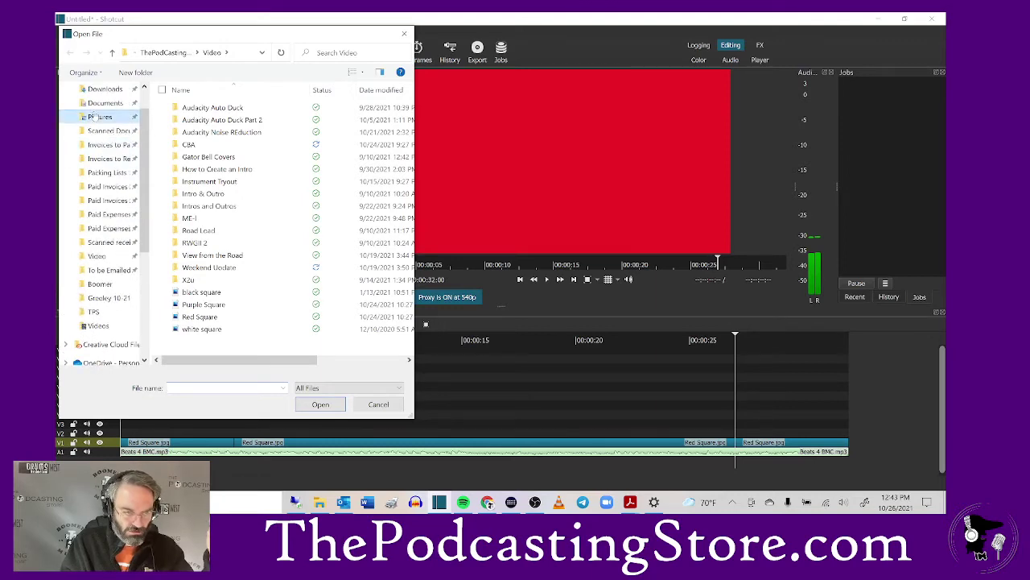
pyautogui.doubleClick(196, 131)
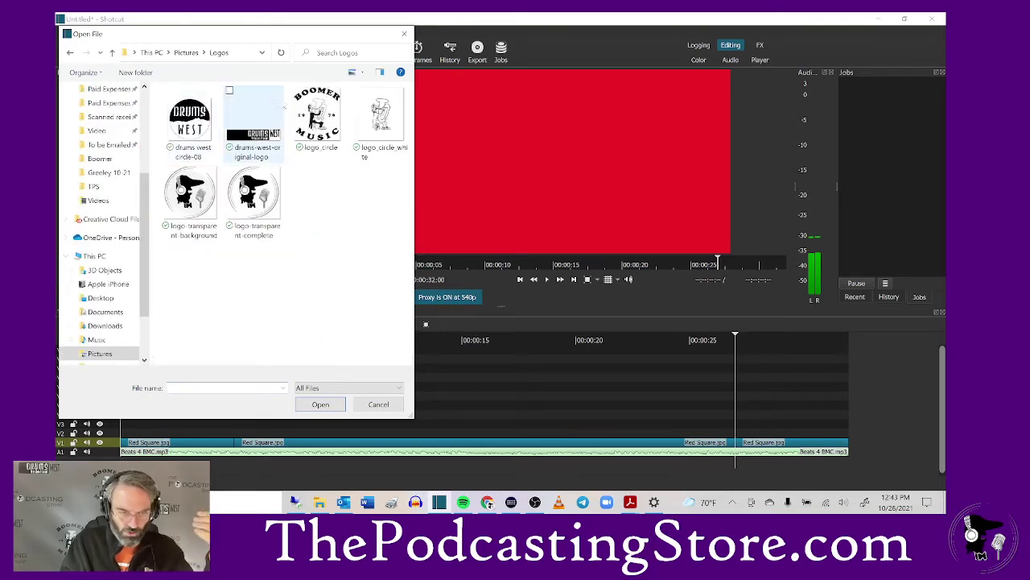
pyautogui.doubleClick(356, 121)
pyautogui.moveTo(355, 122); pyautogui.dragTo(123, 352)
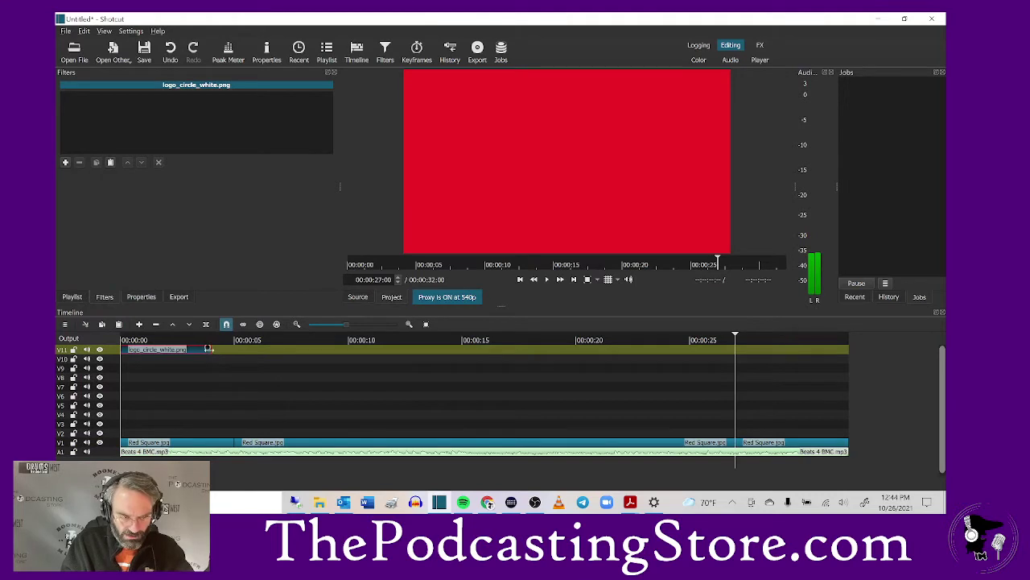
pyautogui.moveTo(209, 349); pyautogui.dragTo(854, 361)
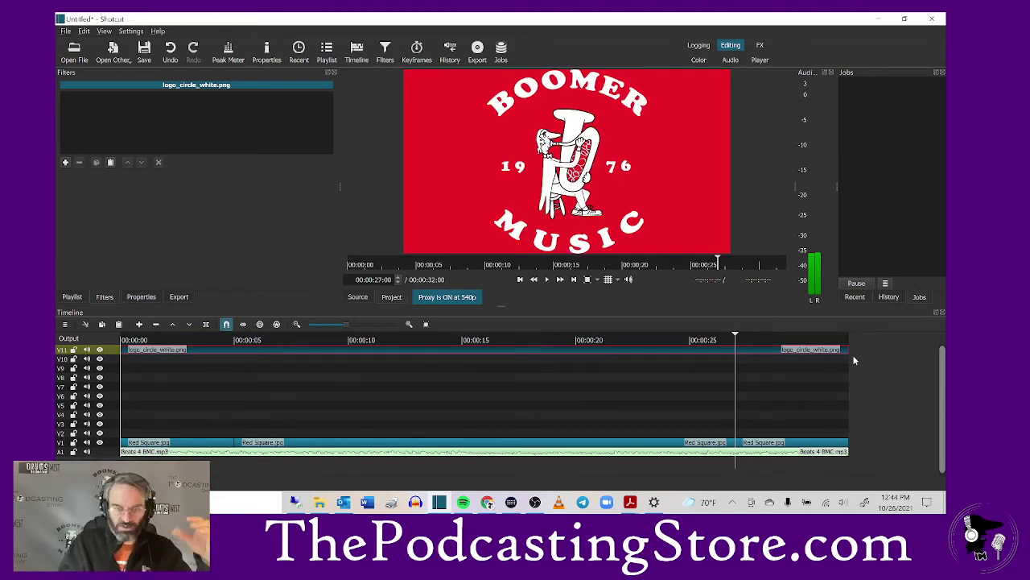
# - Apply a Size, Position & Rotate filter to the logo_circle_white.png clip and set its zoom to 50%
pyautogui.click(65, 162)
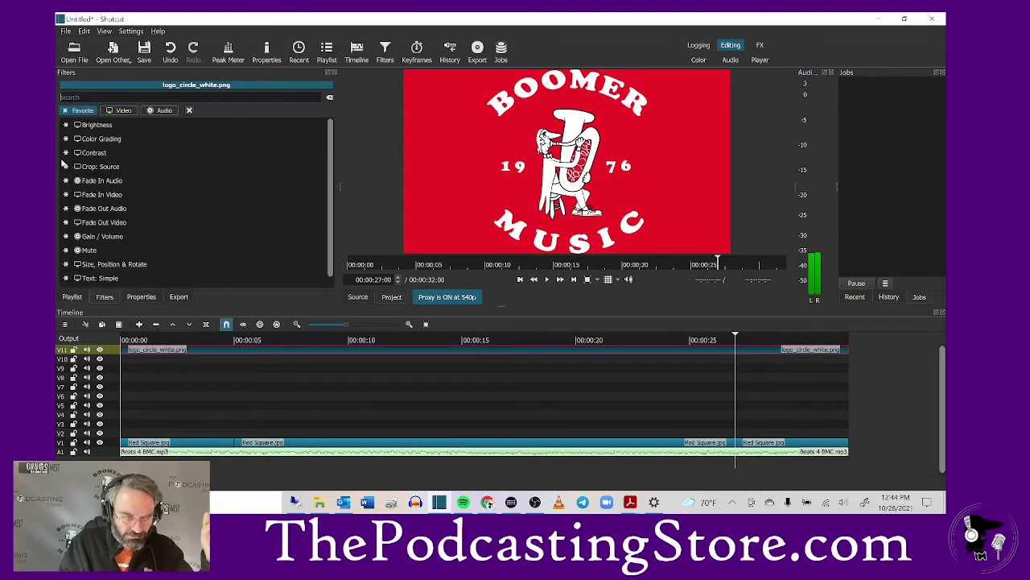
pyautogui.click(138, 265)
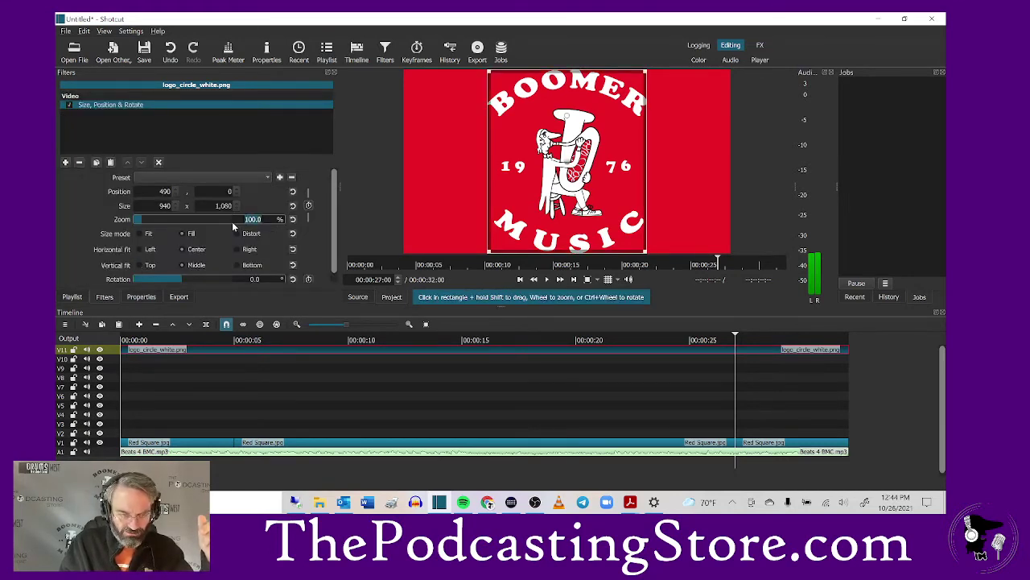
pyautogui.write('50')
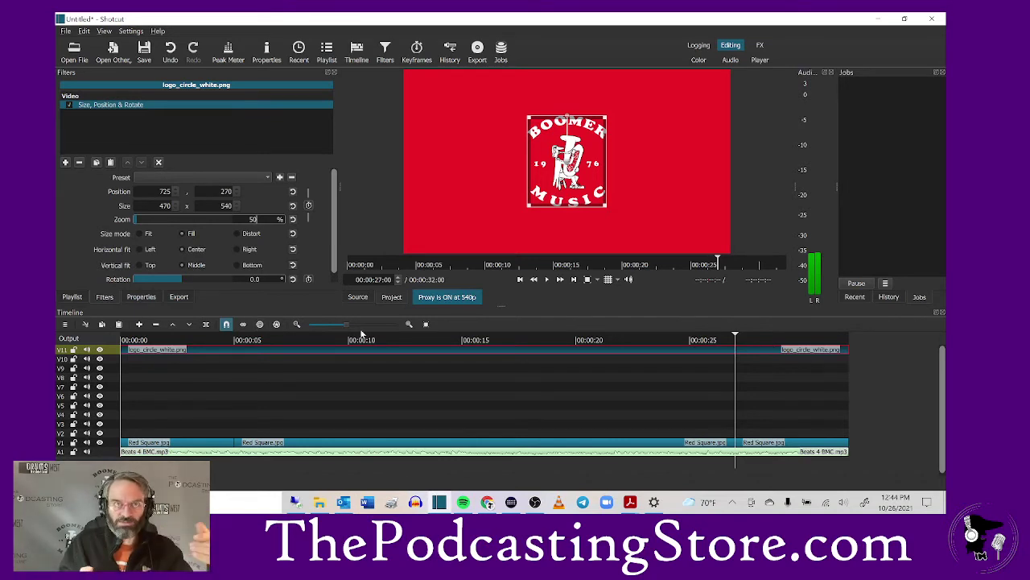
# - Add a Text: Simple filter to the logo_circle_white.png clip with the text BoomerMusicCompany.com
pyautogui.click(65, 162)
pyautogui.scroll(-1, 134, 244)
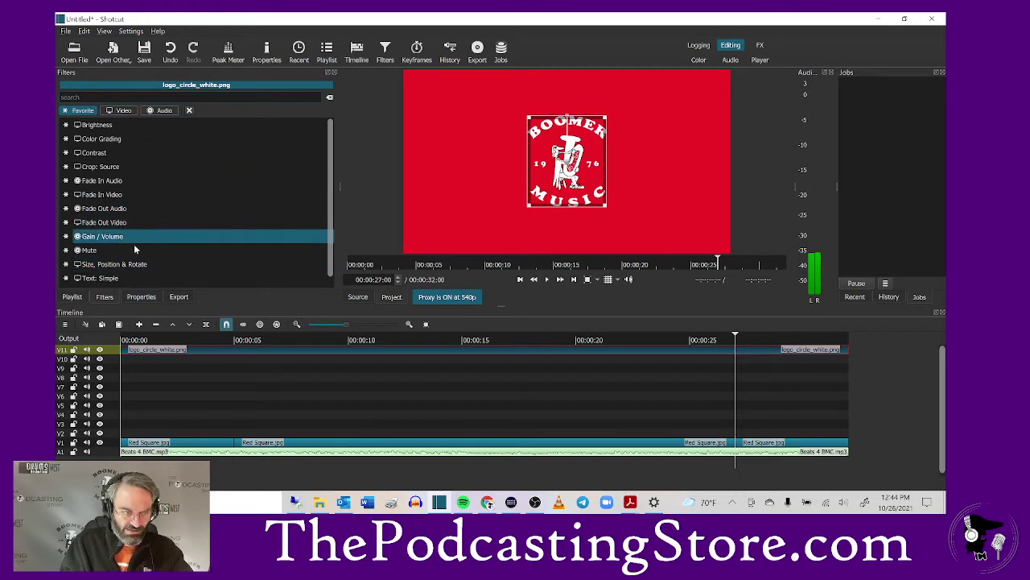
pyautogui.click(112, 282)
pyautogui.moveTo(146, 192); pyautogui.dragTo(56, 189)
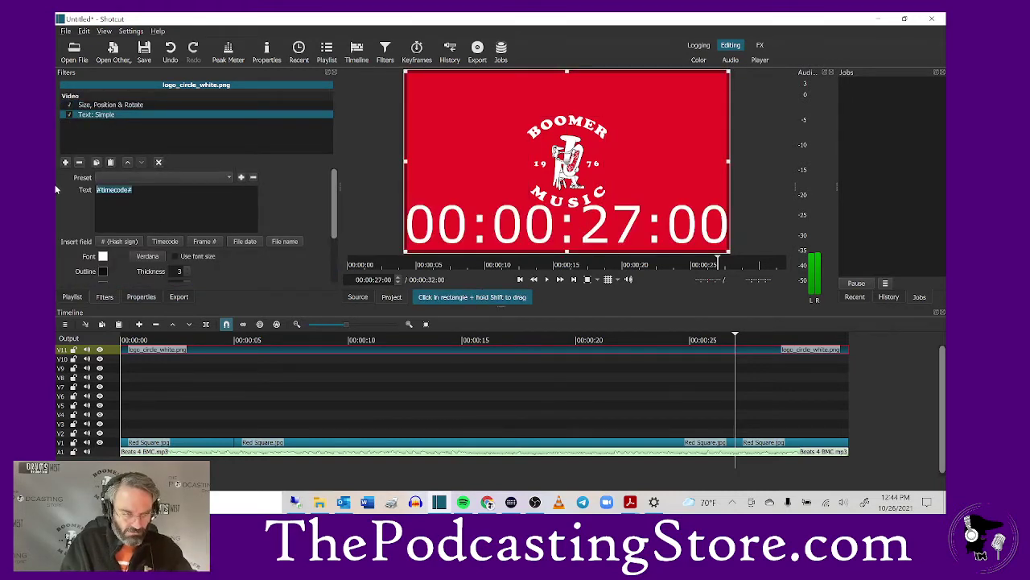
pyautogui.write('Boome')
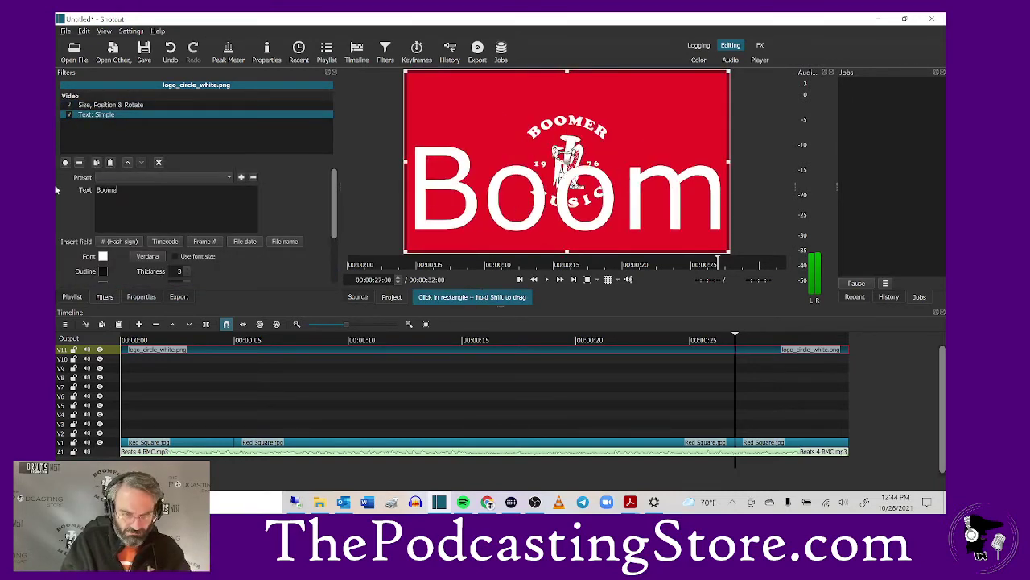
pyautogui.write('rMusicCo')
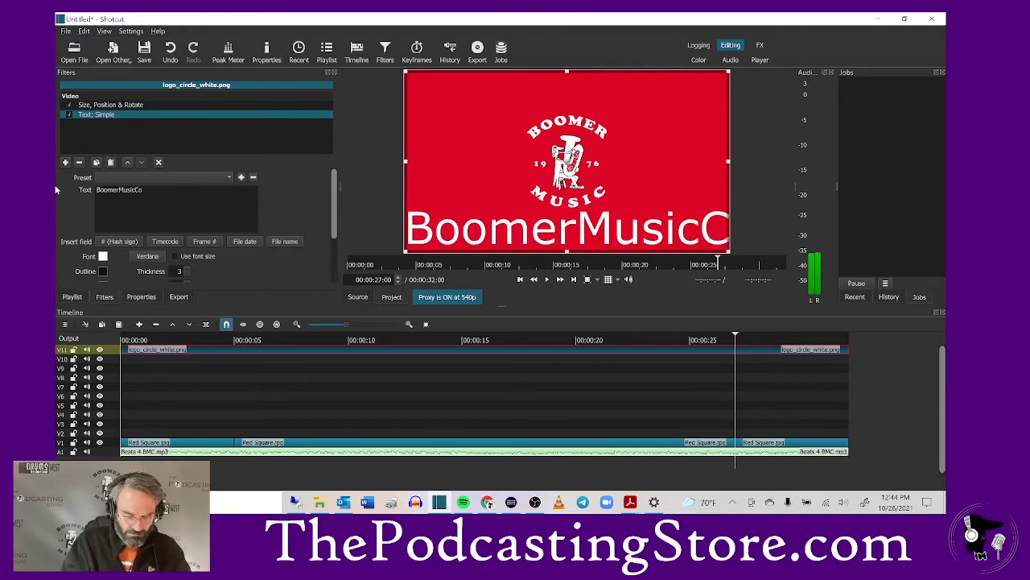
pyautogui.write('mpany.com')
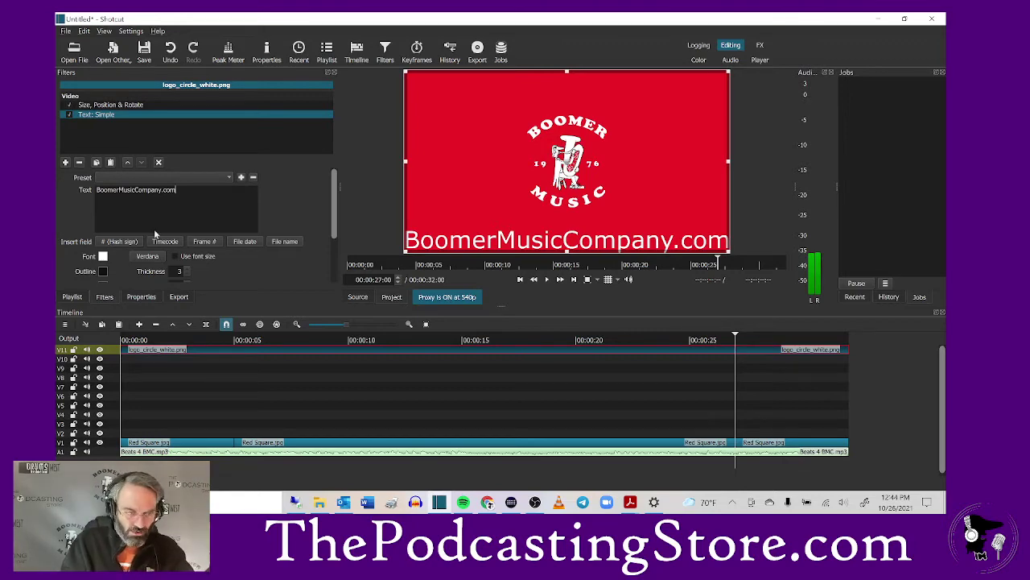
pyautogui.click(158, 257)
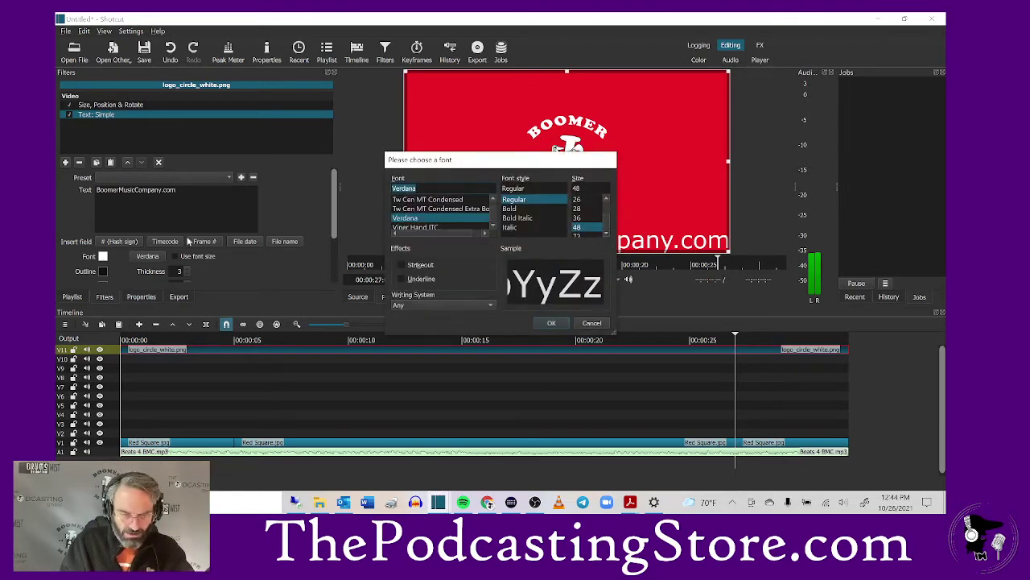
pyautogui.moveTo(494, 215); pyautogui.dragTo(492, 203)
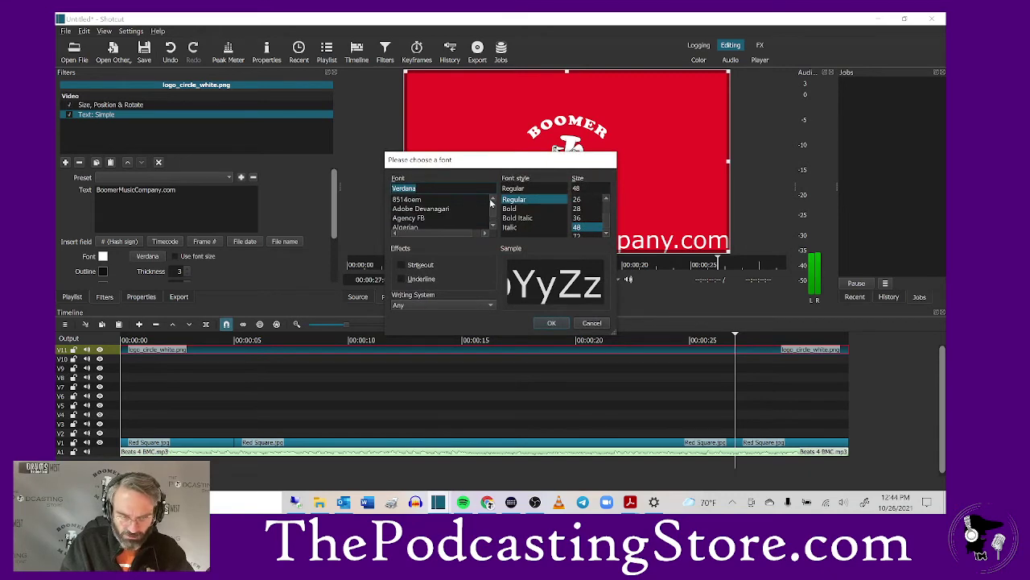
pyautogui.click(494, 228)
pyautogui.click(494, 228)
pyautogui.click(494, 227)
pyautogui.click(495, 227)
pyautogui.click(494, 227)
pyautogui.click(494, 228)
pyautogui.click(494, 228)
pyautogui.click(495, 228)
pyautogui.click(494, 228)
pyautogui.click(495, 228)
pyautogui.click(494, 228)
pyautogui.click(494, 228)
pyautogui.click(494, 228)
pyautogui.click(495, 228)
pyautogui.click(494, 227)
pyautogui.click(494, 227)
pyautogui.click(494, 227)
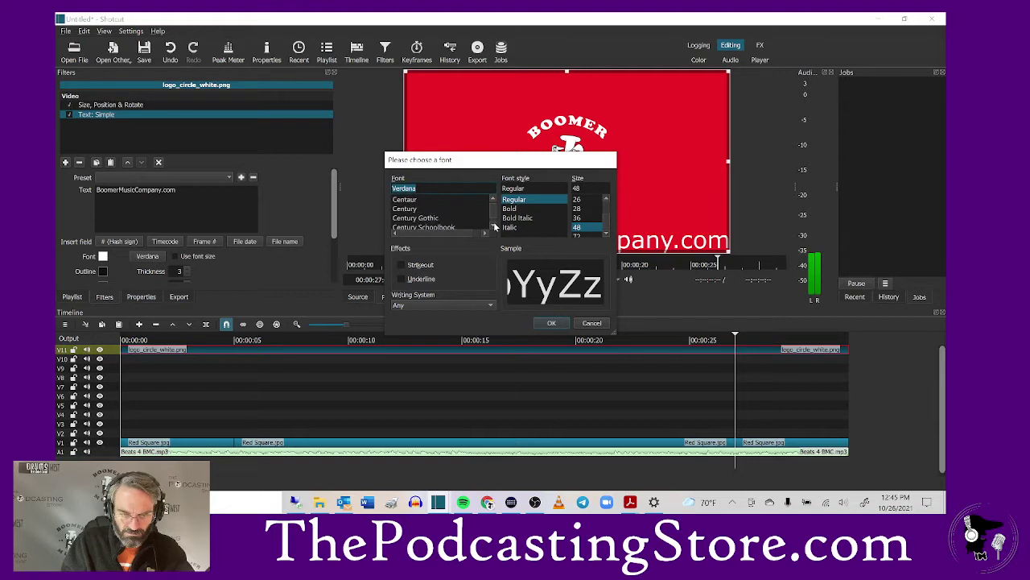
pyautogui.click(494, 228)
pyautogui.click(495, 227)
pyautogui.click(494, 227)
pyautogui.click(494, 228)
pyautogui.click(494, 201)
pyautogui.click(494, 201)
pyautogui.click(493, 201)
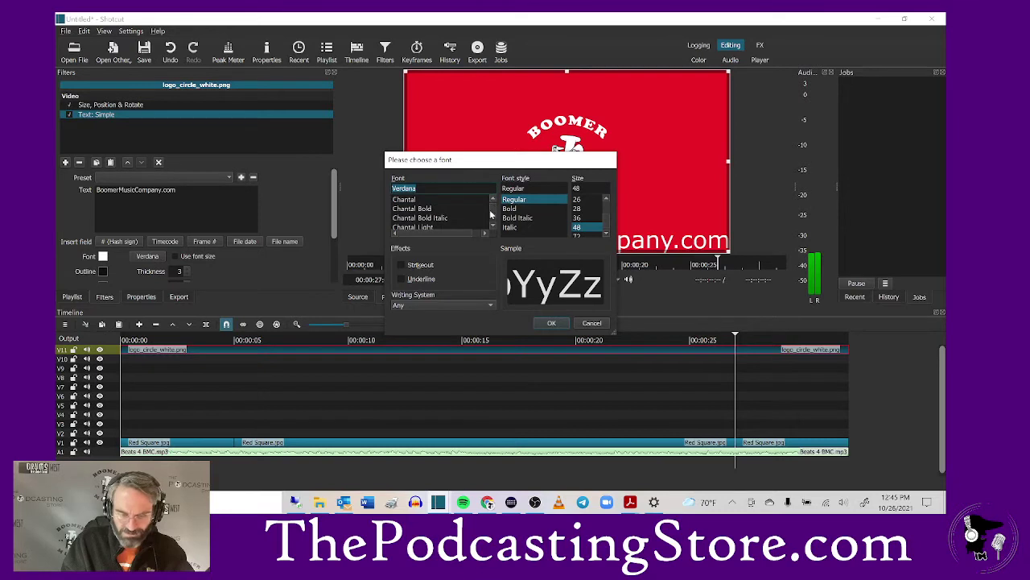
pyautogui.click(592, 326)
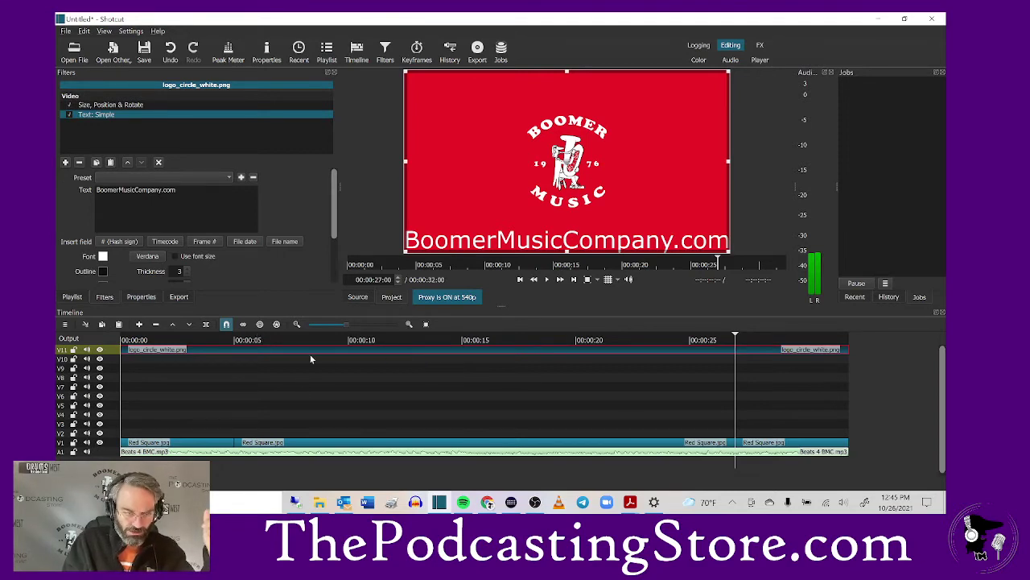
# - Open Yamaha Logo from the CBA > Boomer folder and place it on V2 so that it ends at the second split of the red background
pyautogui.click(520, 280)
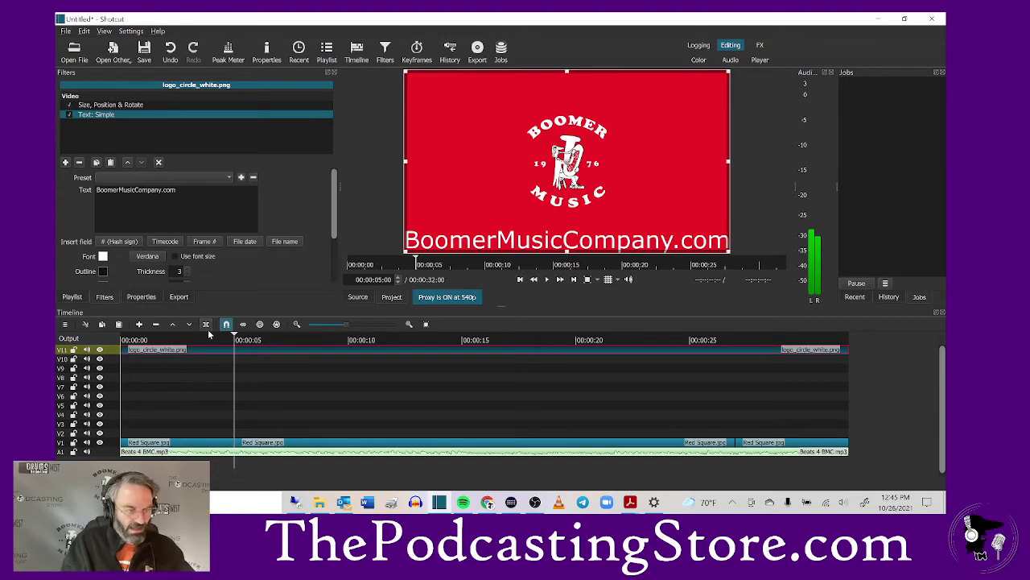
pyautogui.click(74, 50)
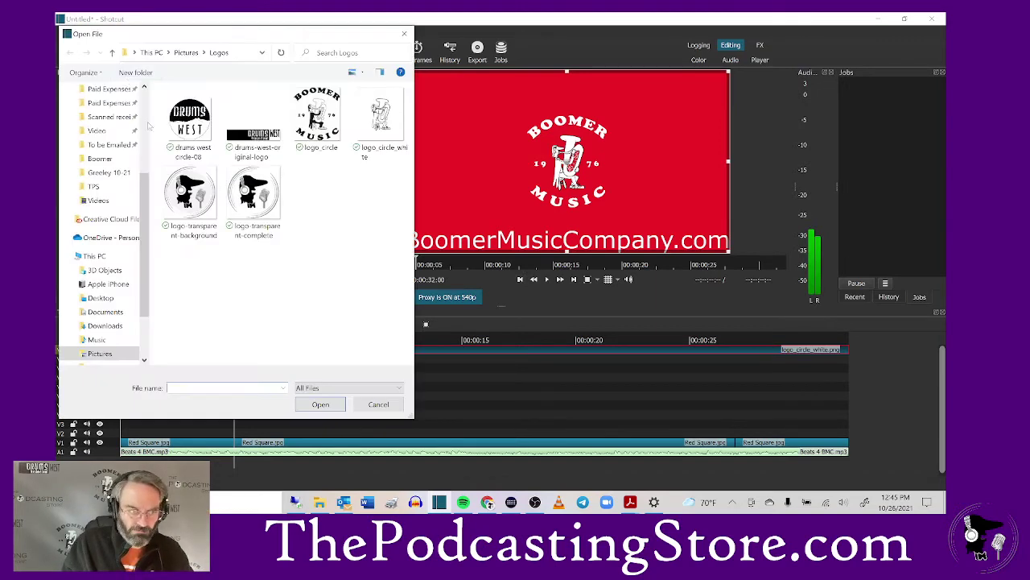
pyautogui.click(99, 206)
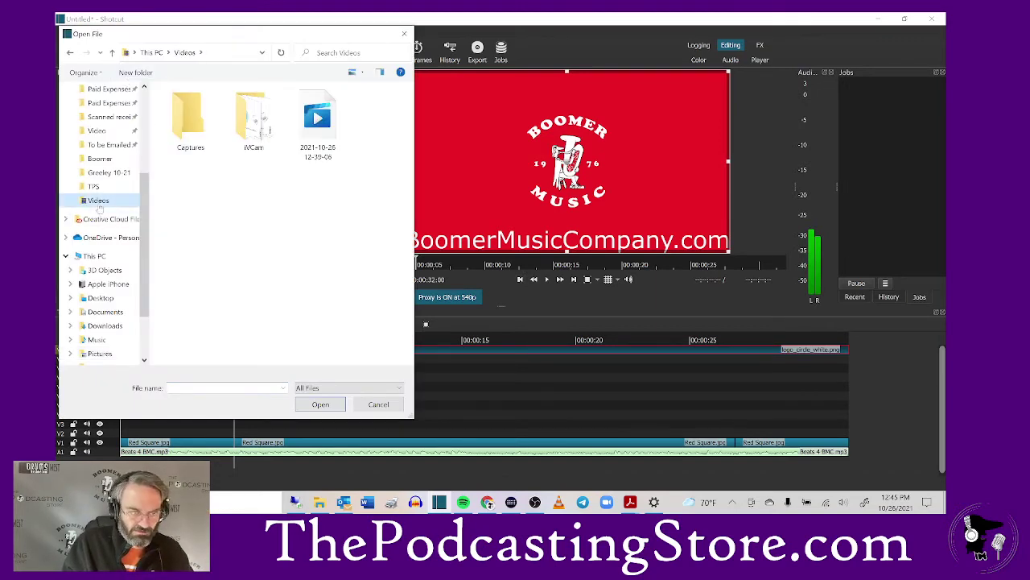
pyautogui.click(85, 187)
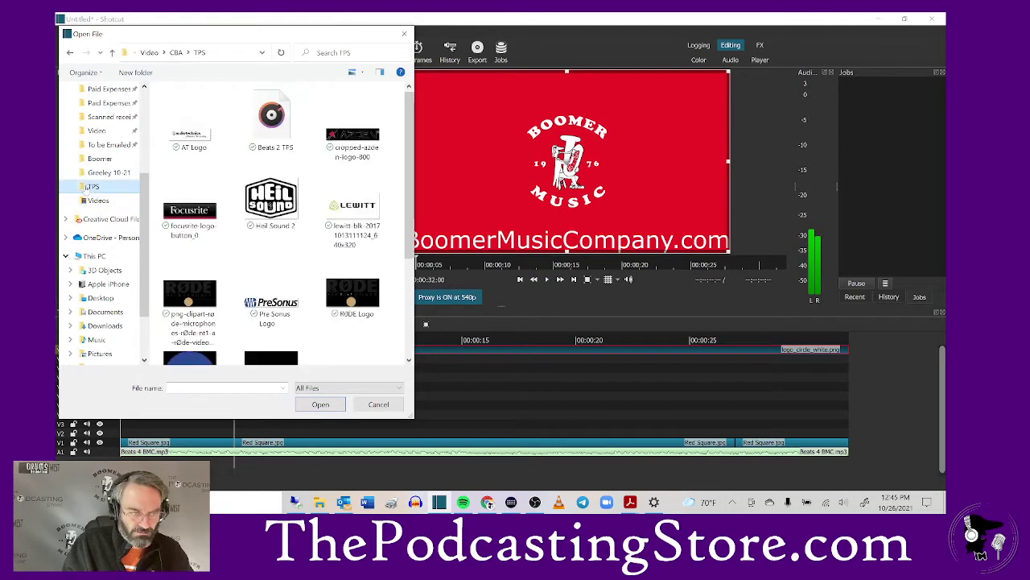
pyautogui.click(175, 53)
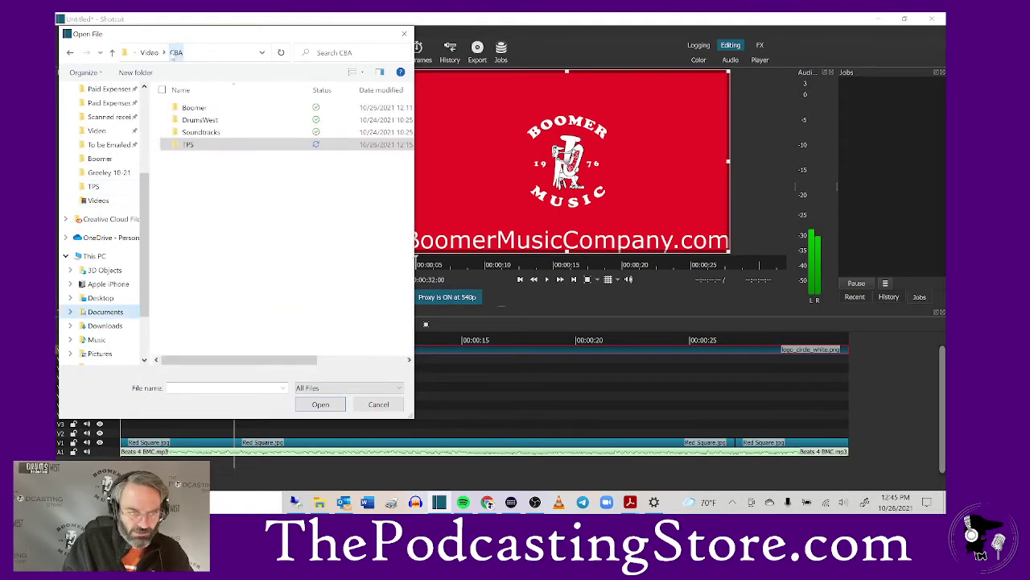
pyautogui.click(193, 118)
pyautogui.doubleClick(193, 108)
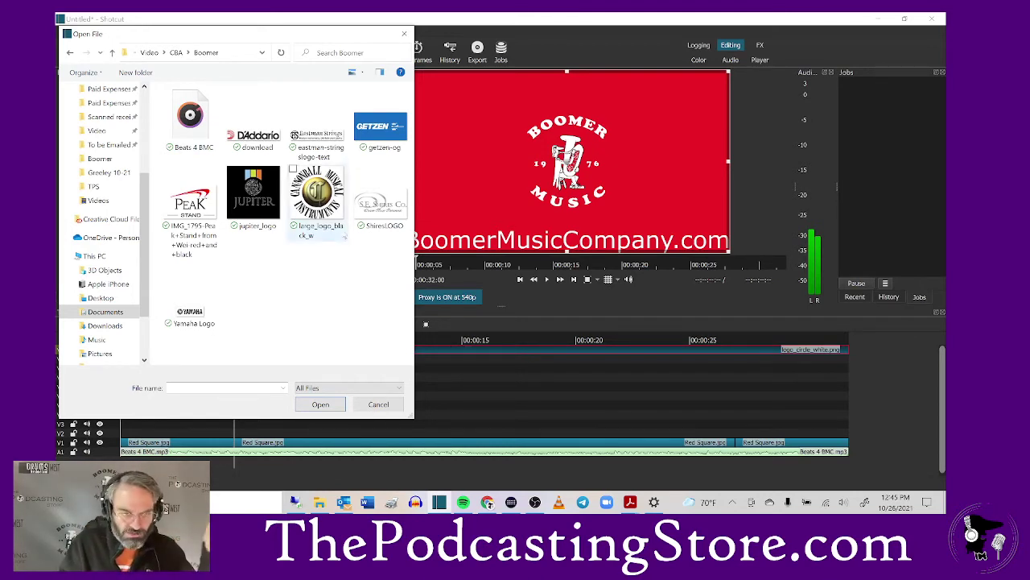
pyautogui.doubleClick(190, 314)
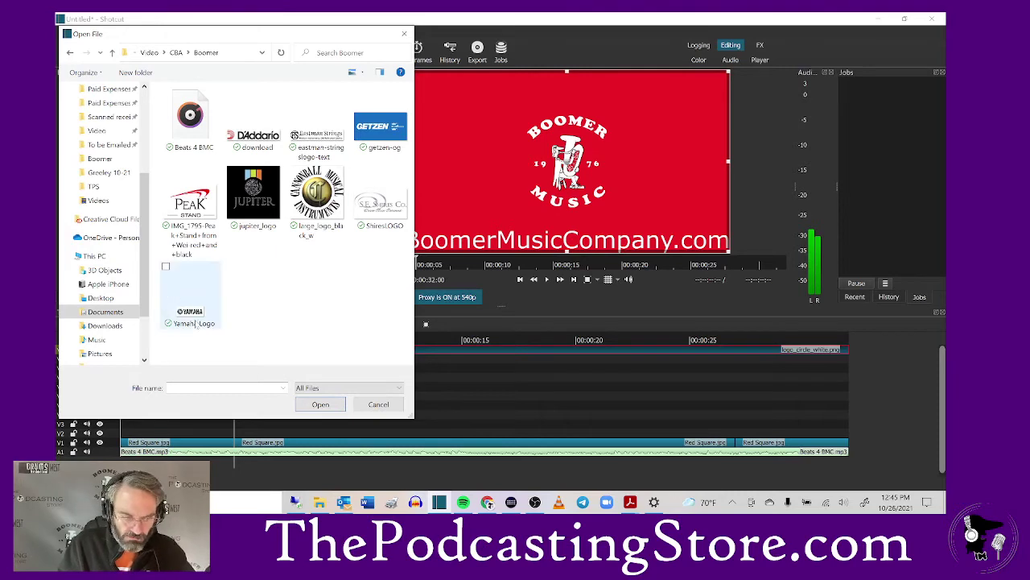
pyautogui.moveTo(605, 148); pyautogui.dragTo(644, 434)
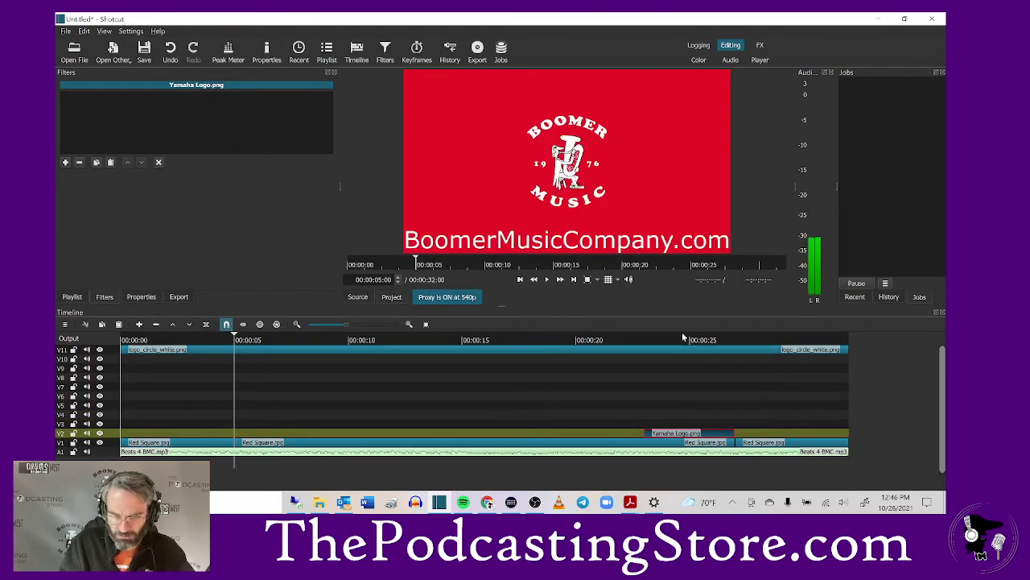
# - Apply a Size, Position & Rotate filter with the Slide In From Top preset to the Yamaha Logo.png clip
pyautogui.click(676, 338)
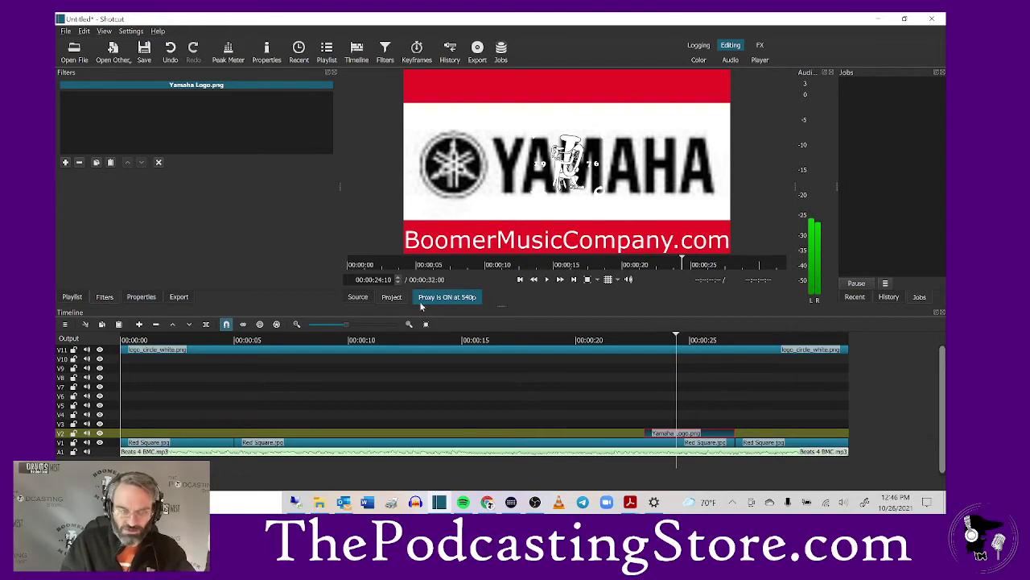
pyautogui.click(67, 164)
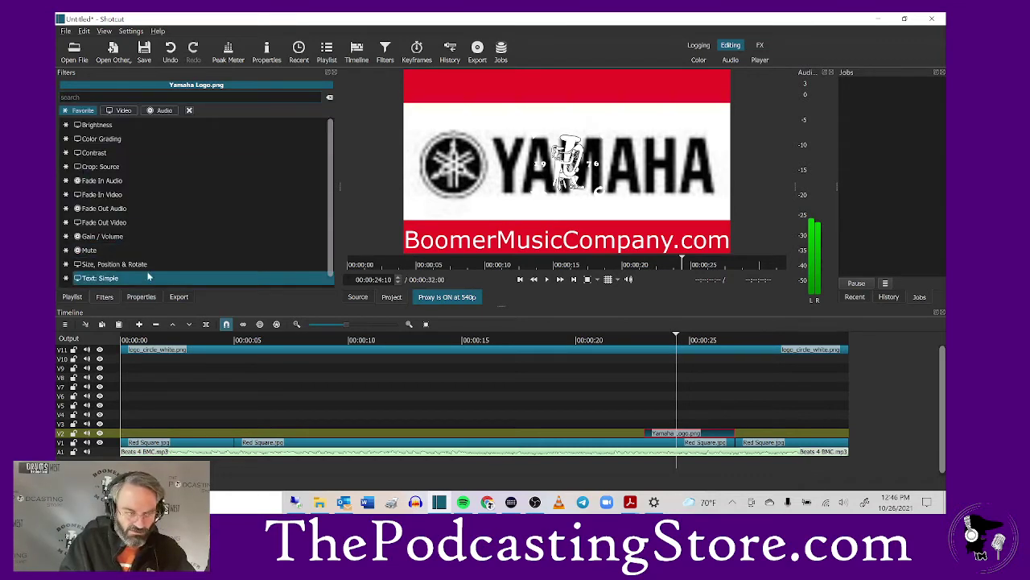
pyautogui.click(121, 266)
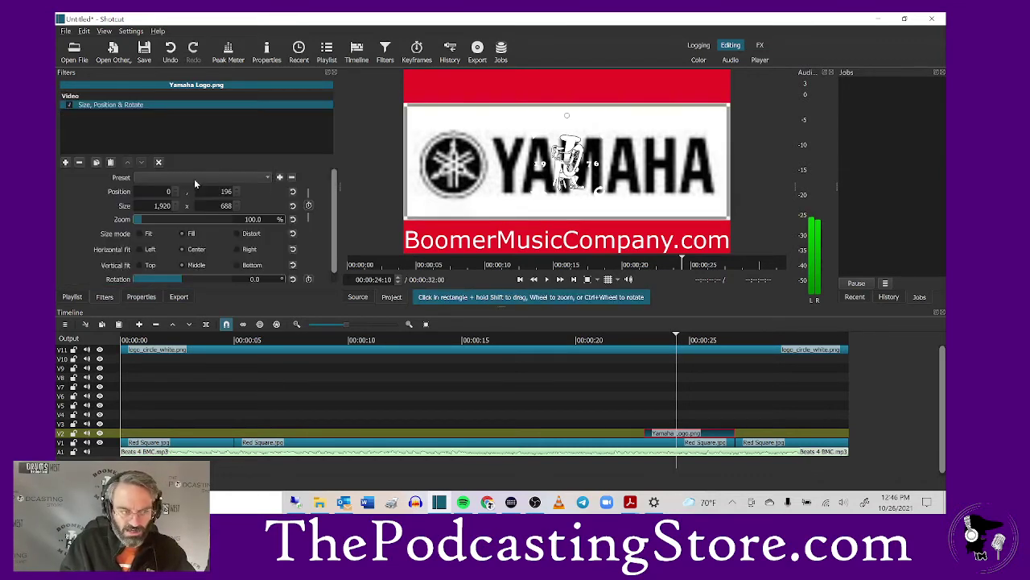
pyautogui.click(221, 178)
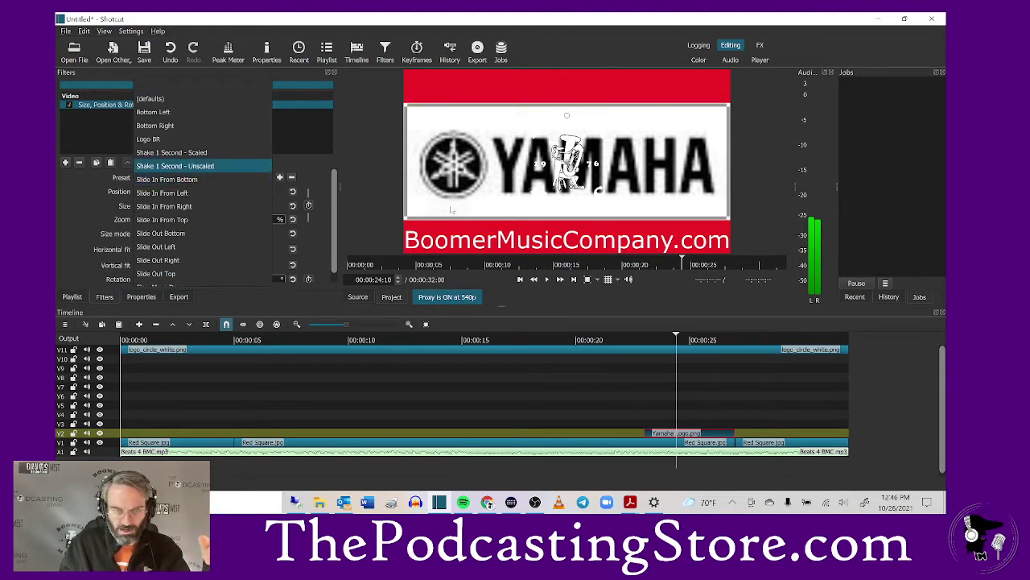
pyautogui.click(170, 220)
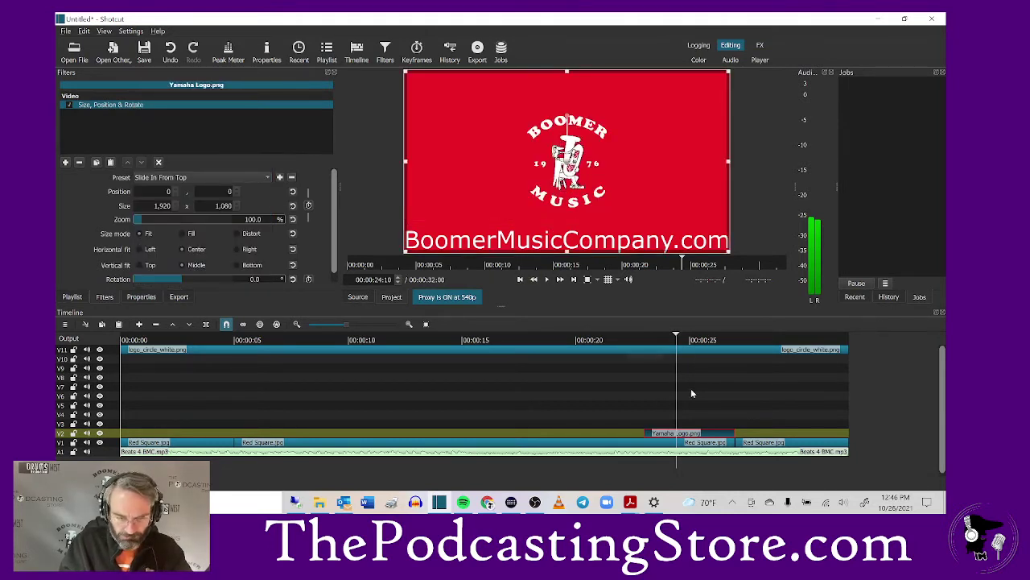
# - Set the Yamaha logo's size mode to Fill, shrink it to about 28.6% and move it to about position 22, 706
pyautogui.click(183, 234)
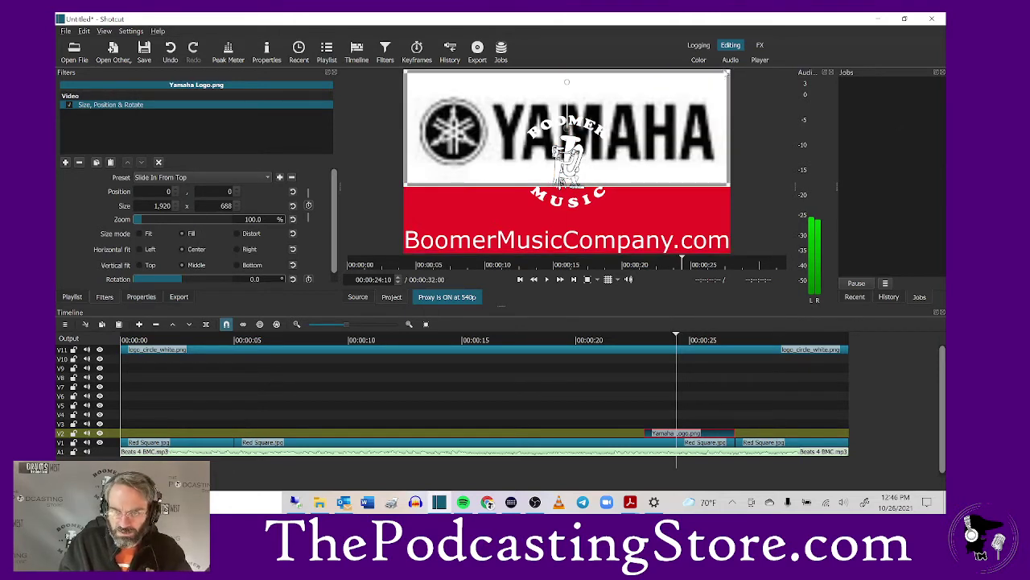
pyautogui.moveTo(730, 70); pyautogui.dragTo(619, 157)
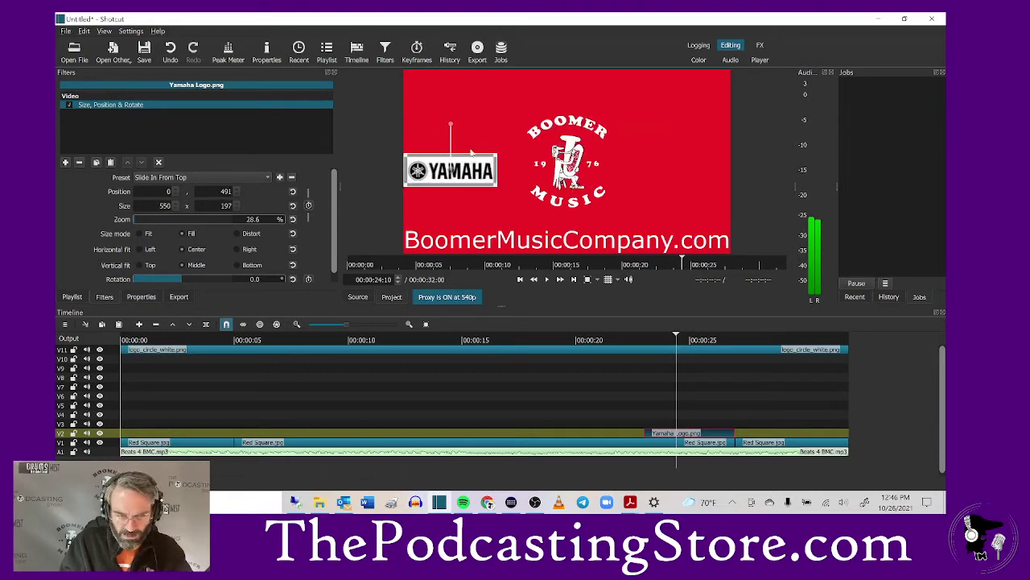
pyautogui.moveTo(452, 171); pyautogui.dragTo(456, 211)
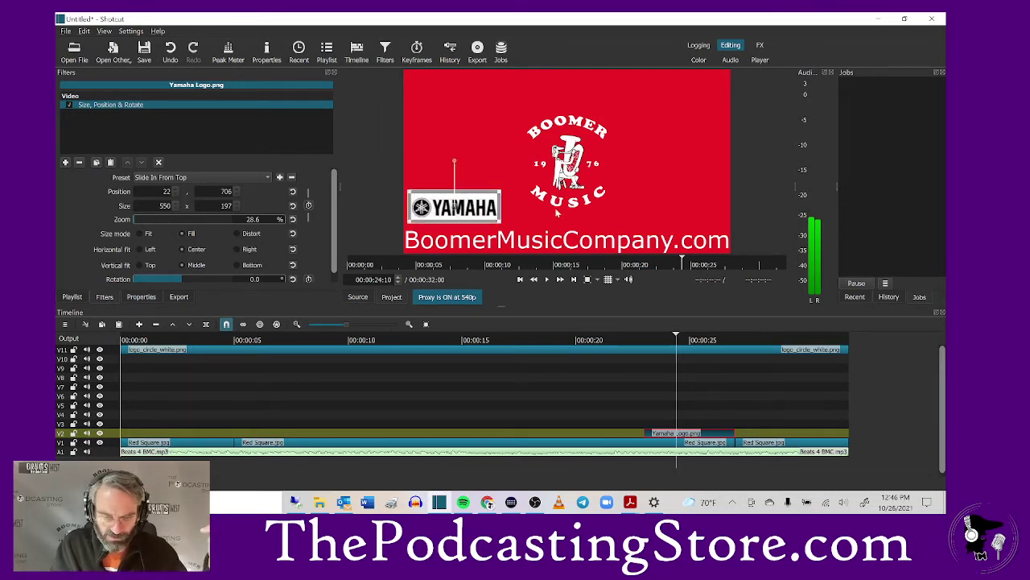
# - Open ShiresLOGO from the Boomer folder and place it on V2 over the Yamaha Logo.png clip
pyautogui.click(74, 50)
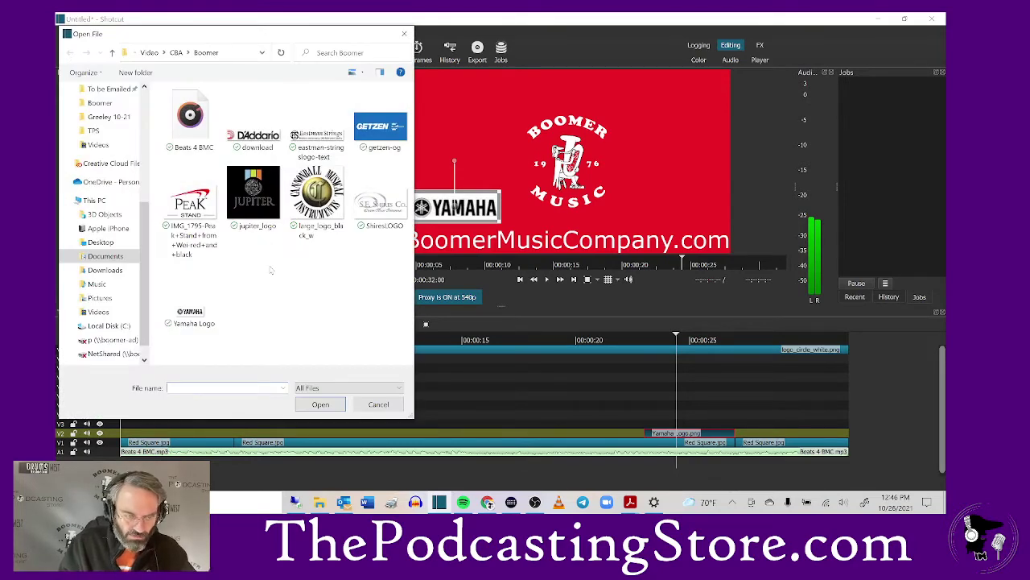
pyautogui.doubleClick(376, 211)
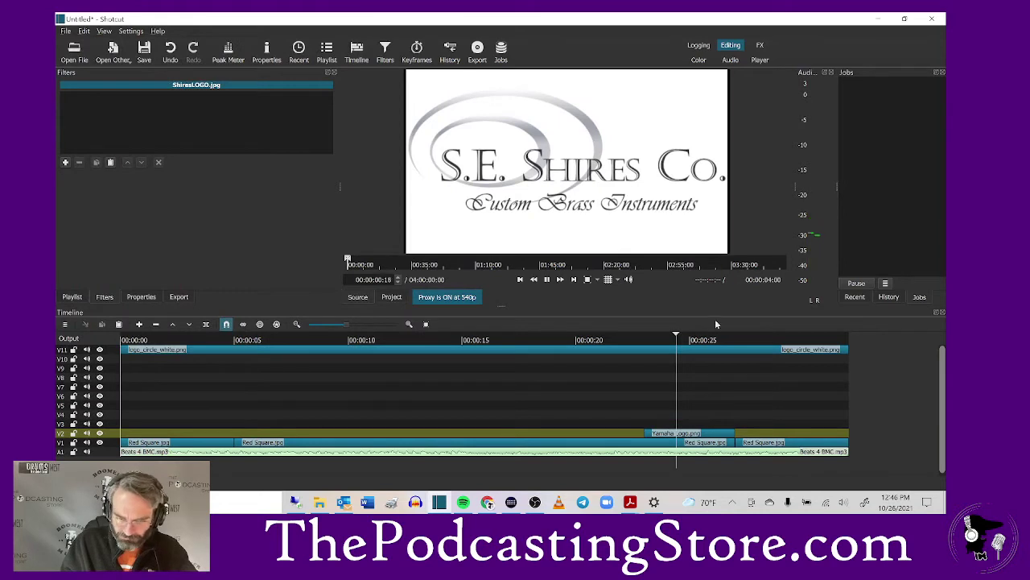
pyautogui.moveTo(692, 234)
pyautogui.mouseDown()
pyautogui.moveTo(644, 398)
pyautogui.moveTo(656, 428)
pyautogui.moveTo(646, 433)
pyautogui.mouseUp()
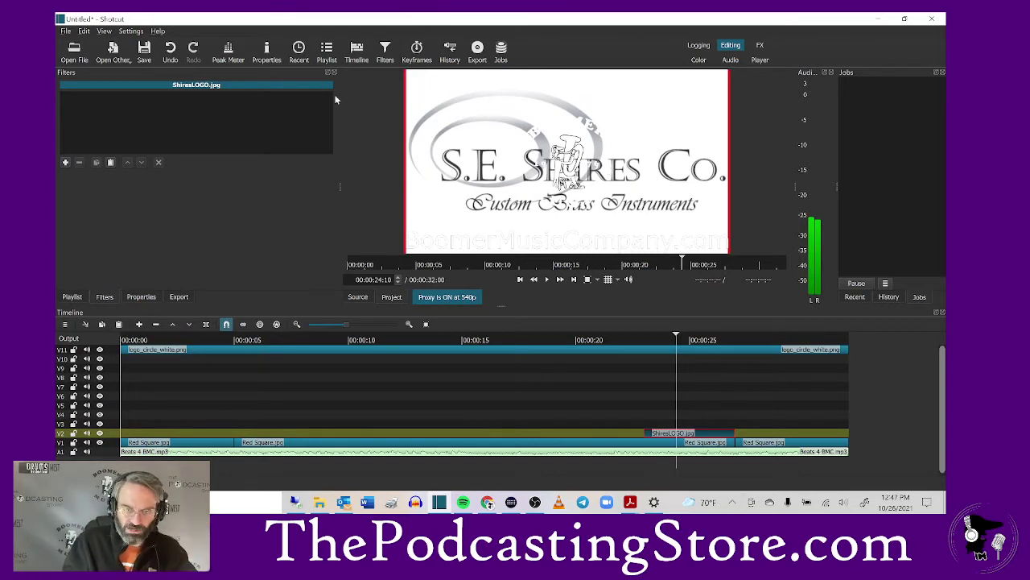
# - Apply a Size, Position & Rotate filter with the Slide In From Top preset to the ShiresLOGO.jpg clip
pyautogui.click(67, 163)
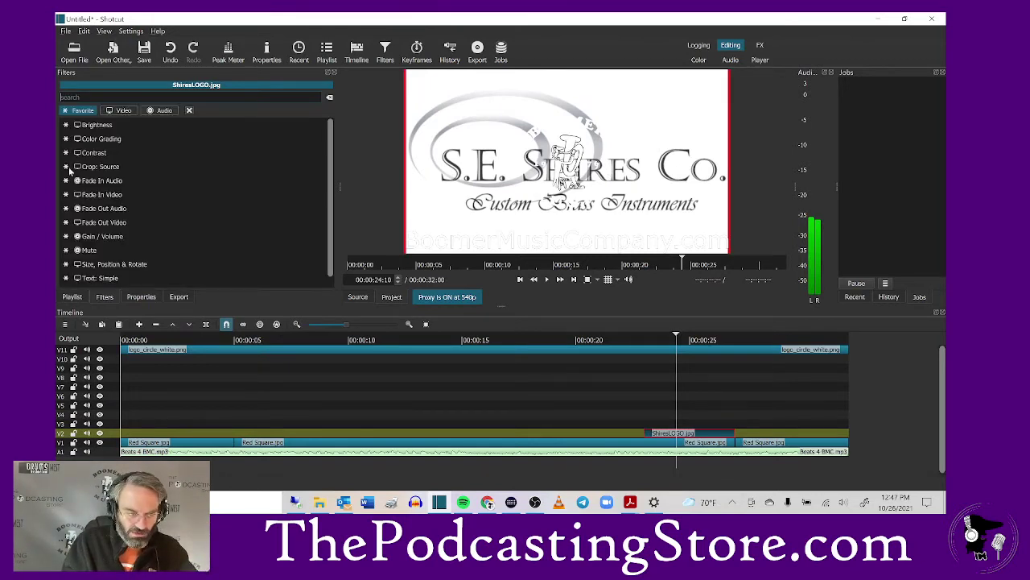
pyautogui.click(129, 268)
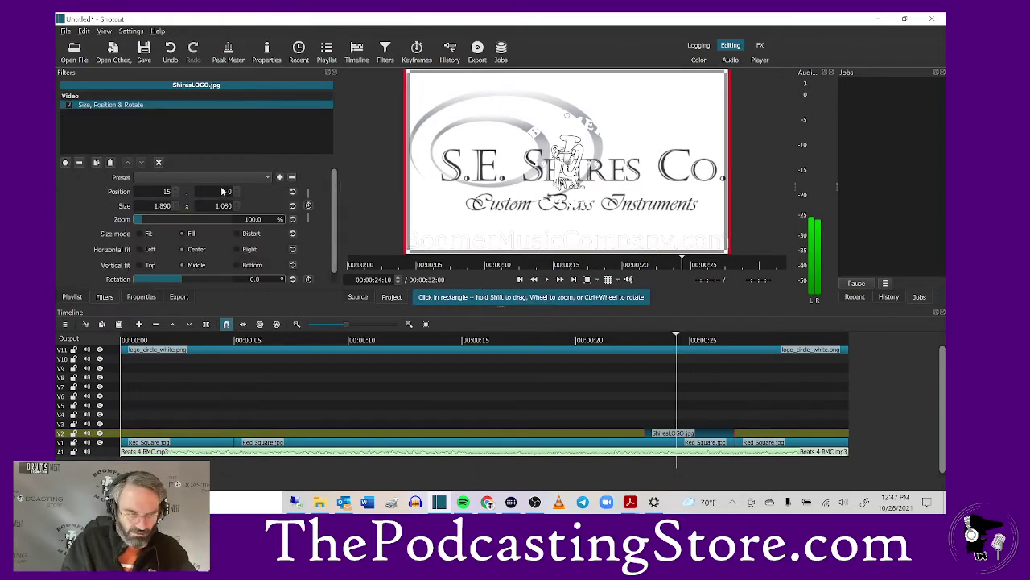
pyautogui.click(246, 178)
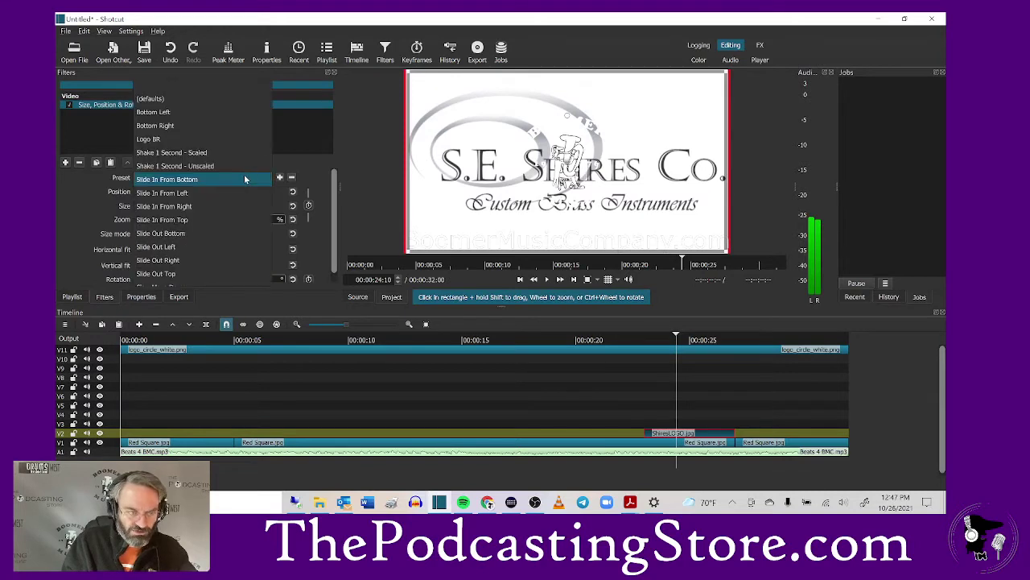
pyautogui.click(181, 220)
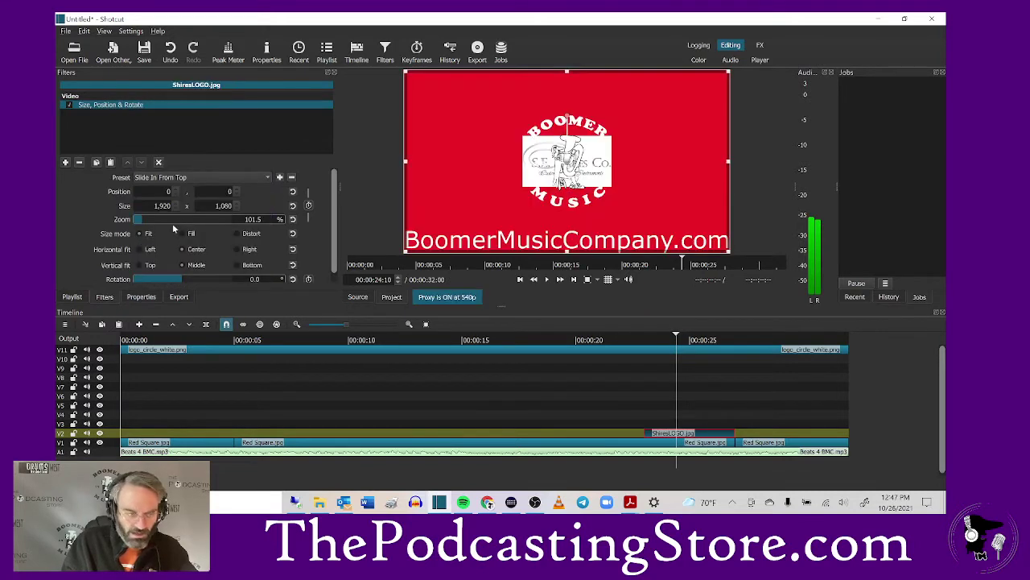
# - Set the Shires logo's size mode to Fill and shrink it to about 29.7% in the frame's lower-right corner
pyautogui.click(182, 234)
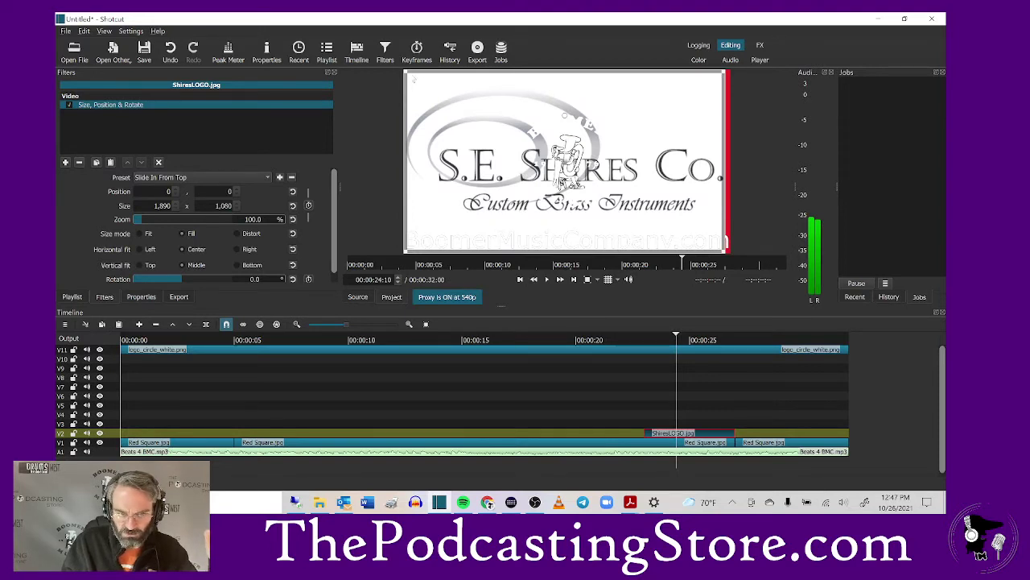
pyautogui.moveTo(408, 73); pyautogui.dragTo(616, 212)
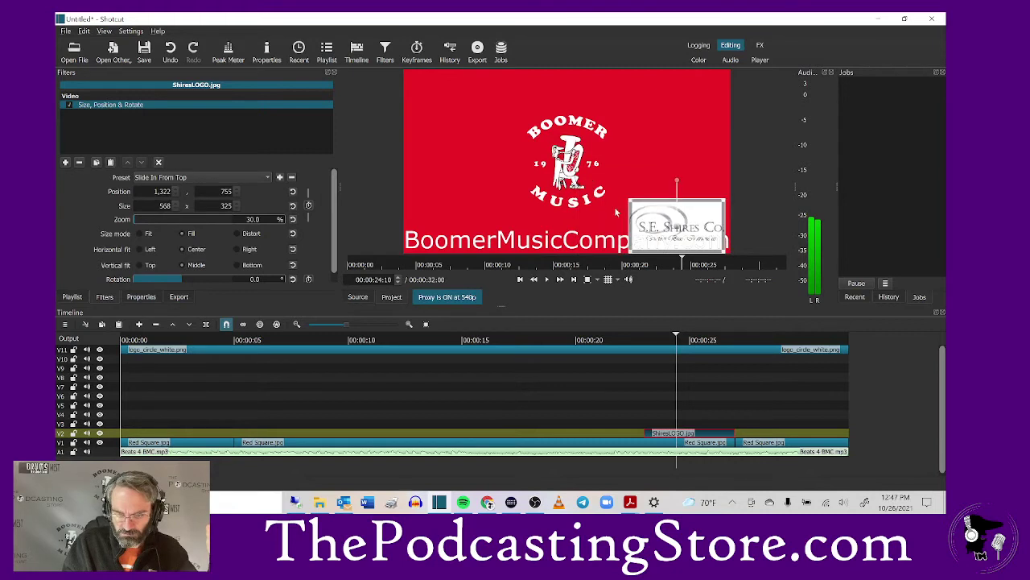
pyautogui.moveTo(617, 212); pyautogui.dragTo(618, 213)
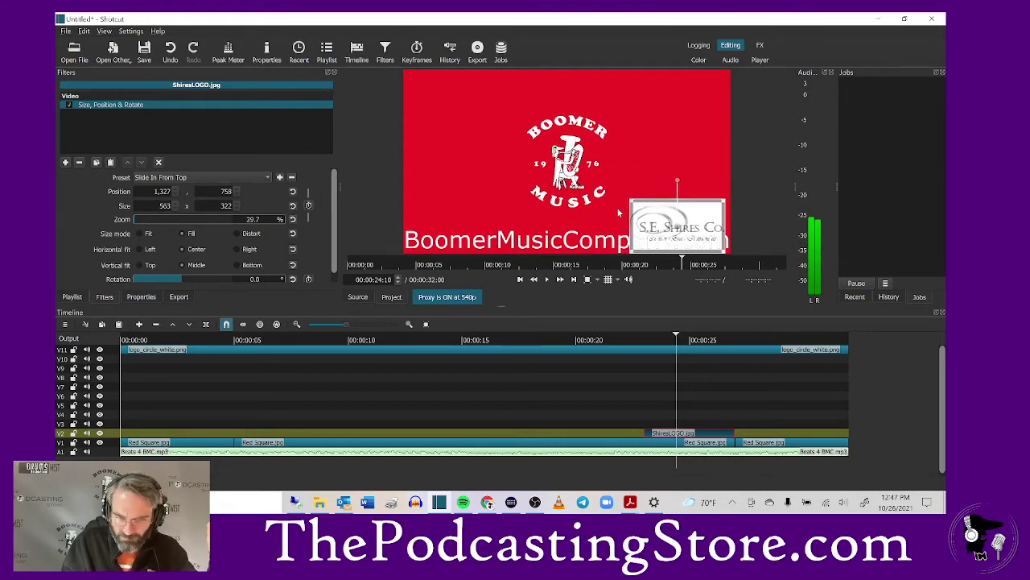
# - Move the ShiresLOGO.jpg clip up to V3 and reposition its logo to about 1,248, 385, beside the Boomer Music logo
pyautogui.moveTo(684, 439); pyautogui.dragTo(700, 420)
pyautogui.moveTo(677, 235); pyautogui.dragTo(680, 185)
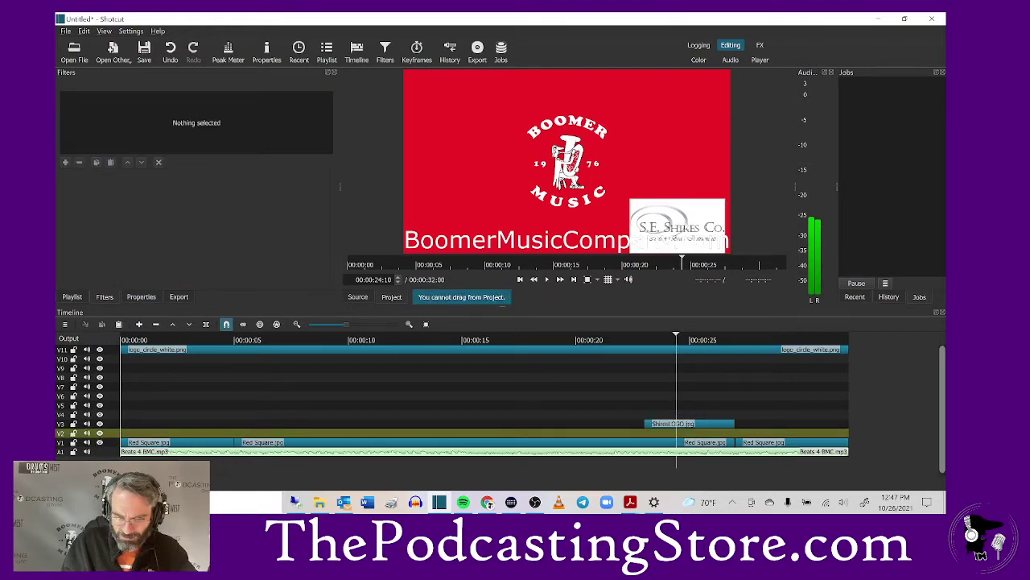
pyautogui.click(704, 423)
pyautogui.moveTo(678, 227); pyautogui.dragTo(665, 163)
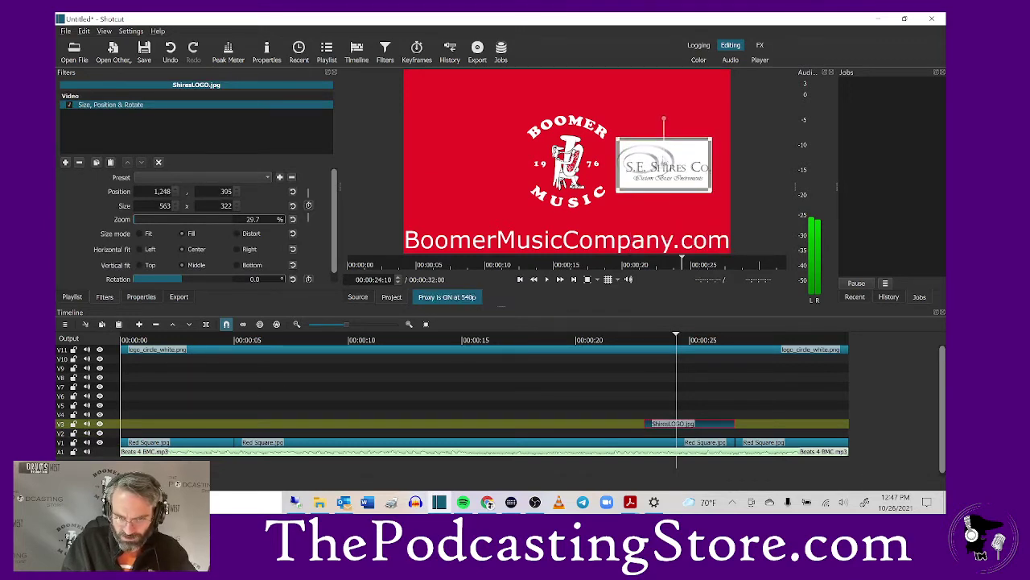
# - Open Yamaha Logo from the Boomer folder and place it on V2 directly beneath the ShiresLOGO.jpg clip
pyautogui.click(74, 52)
pyautogui.doubleClick(192, 314)
pyautogui.moveTo(564, 161); pyautogui.dragTo(644, 439)
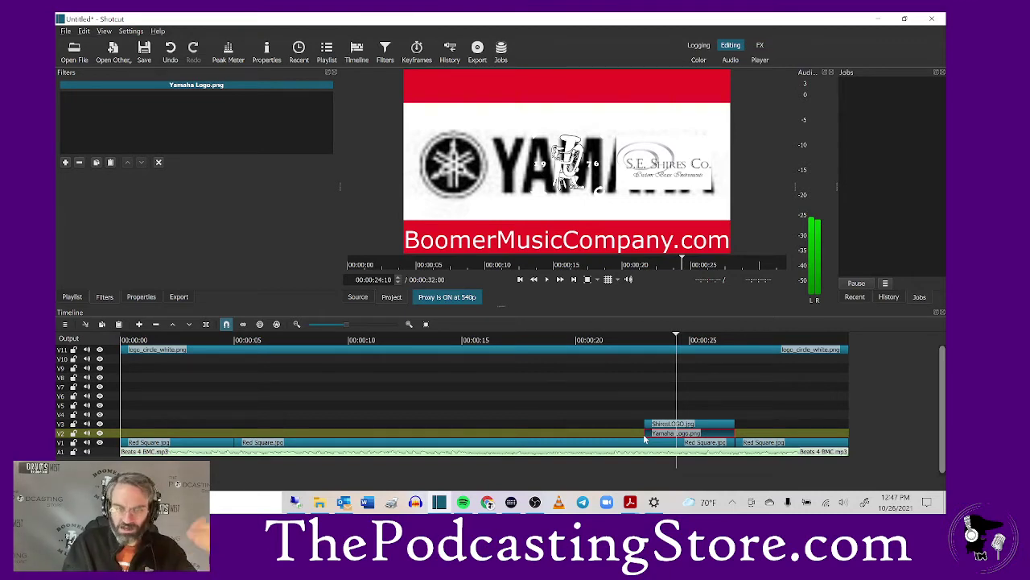
# - Apply a Size, Position & Rotate filter with the Slide In From Top preset to the new Yamaha Logo.png clip
pyautogui.click(67, 162)
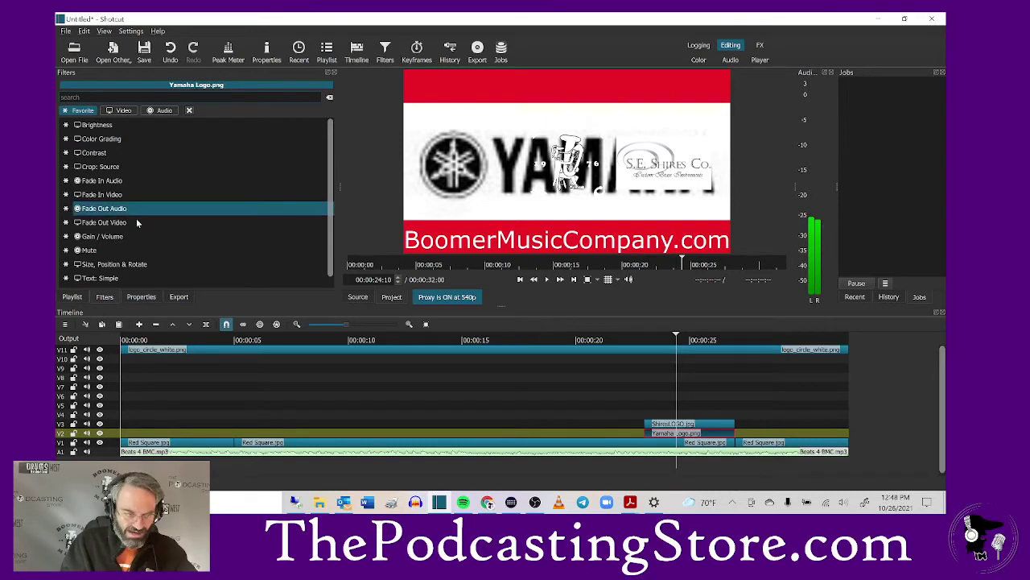
pyautogui.click(132, 270)
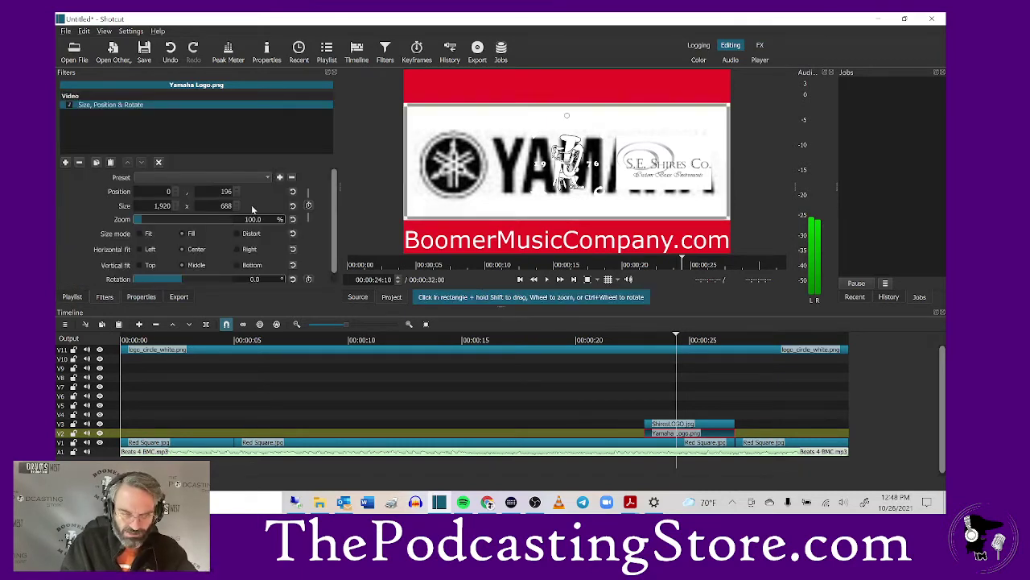
pyautogui.click(263, 181)
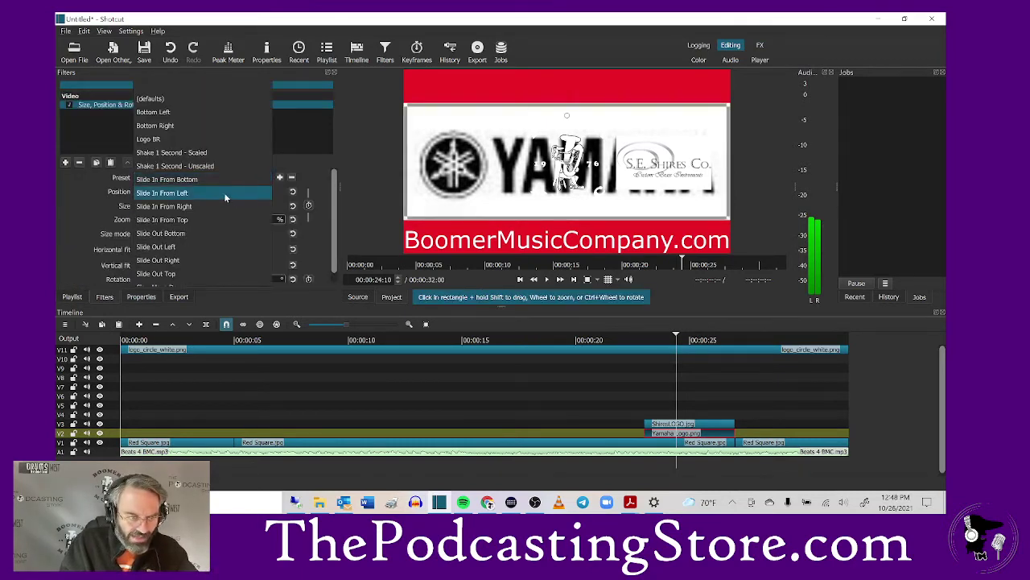
pyautogui.click(181, 219)
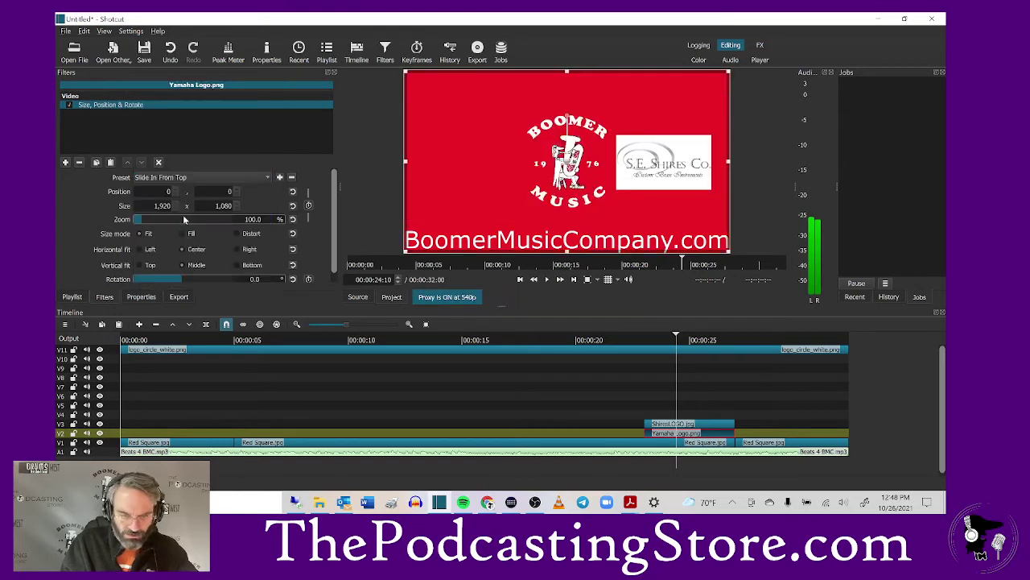
# - Set the Yamaha logo's size mode to Fill, shrink it to about 28.2% and place it at about position 38, 704
pyautogui.click(182, 234)
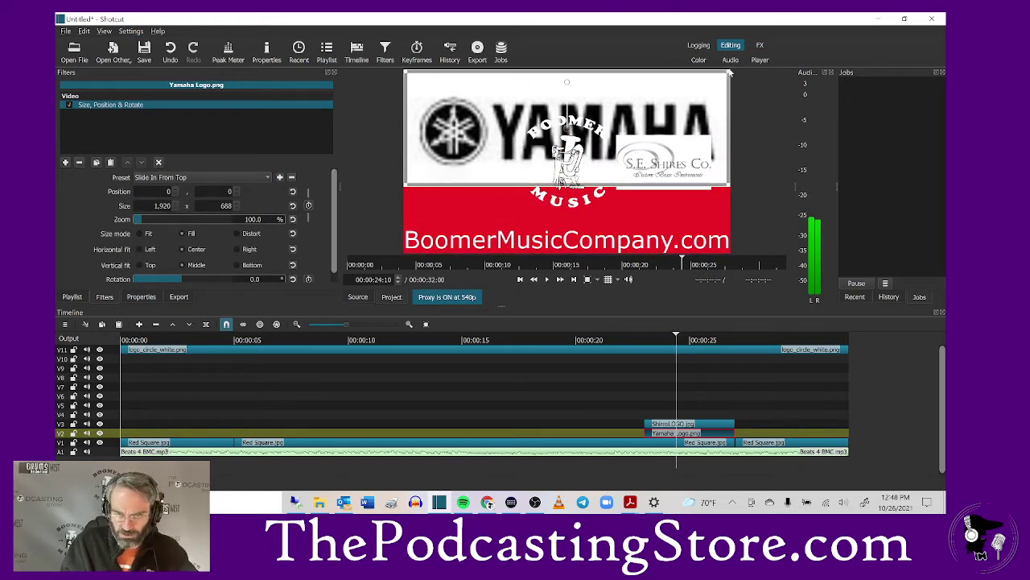
pyautogui.moveTo(730, 72); pyautogui.dragTo(454, 211)
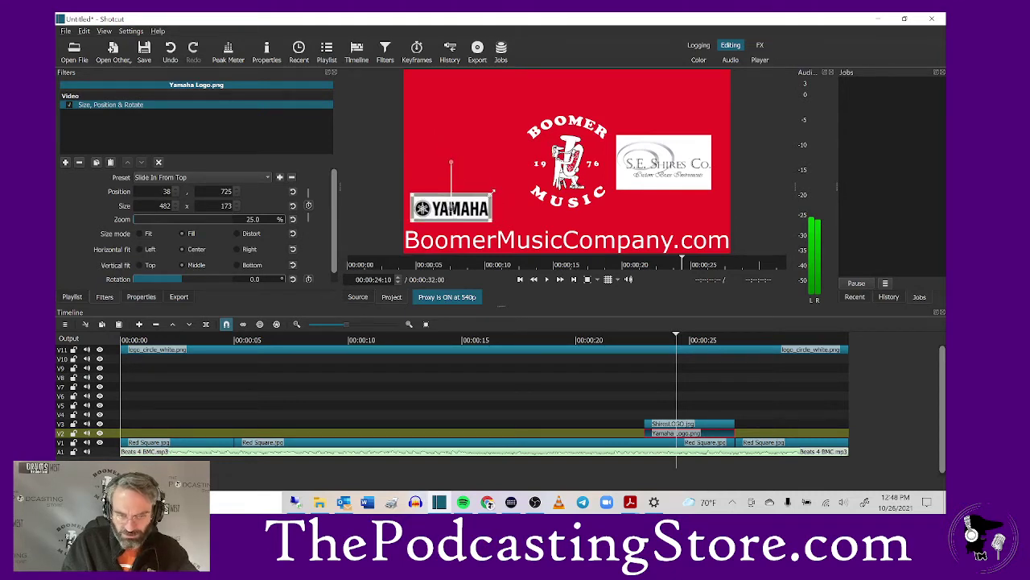
pyautogui.moveTo(509, 191); pyautogui.dragTo(503, 192)
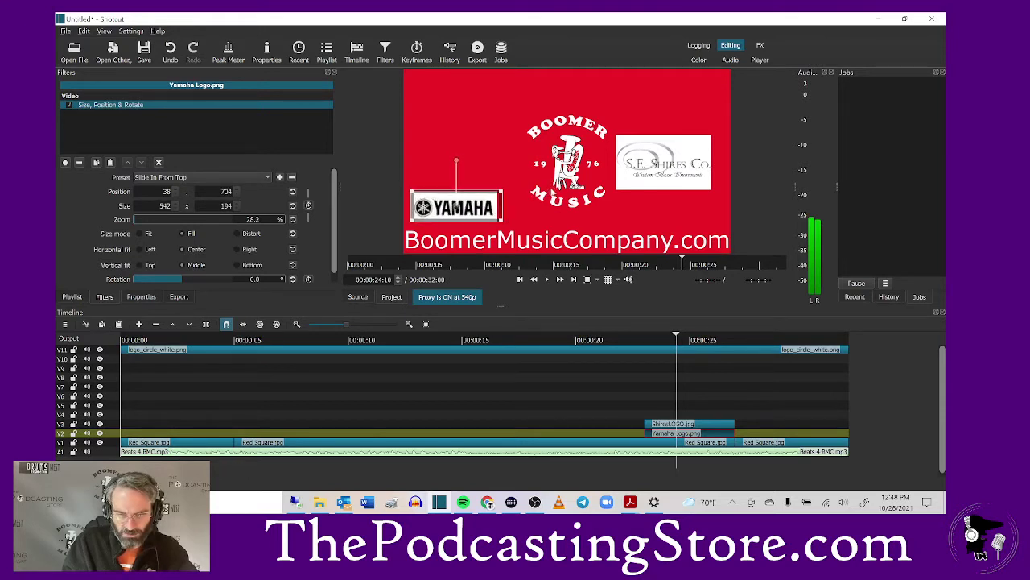
# - Move the Shires logo on V3 closer to the frame's right edge, to about position 1,330, 385
pyautogui.click(699, 424)
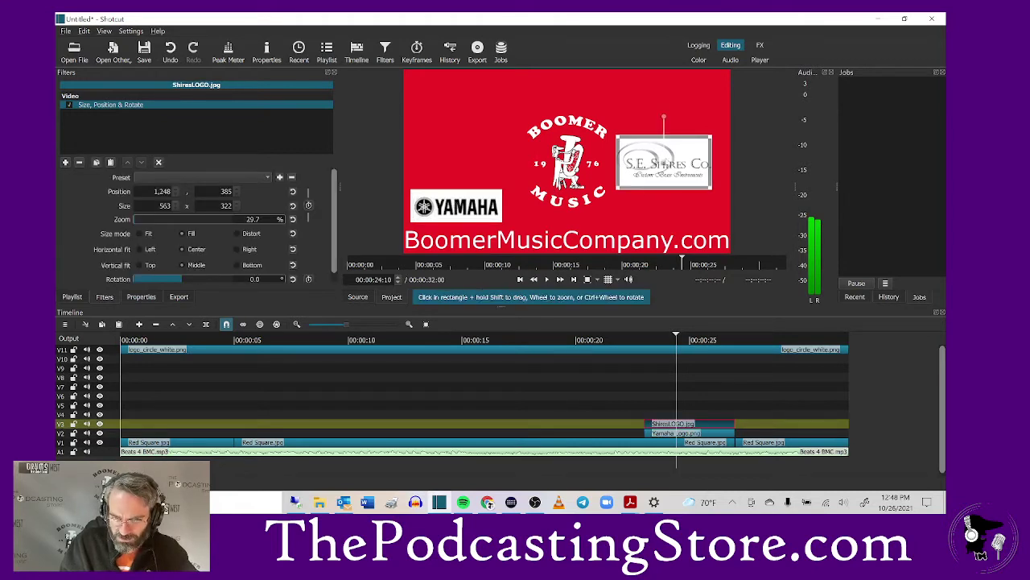
pyautogui.moveTo(668, 162); pyautogui.dragTo(682, 164)
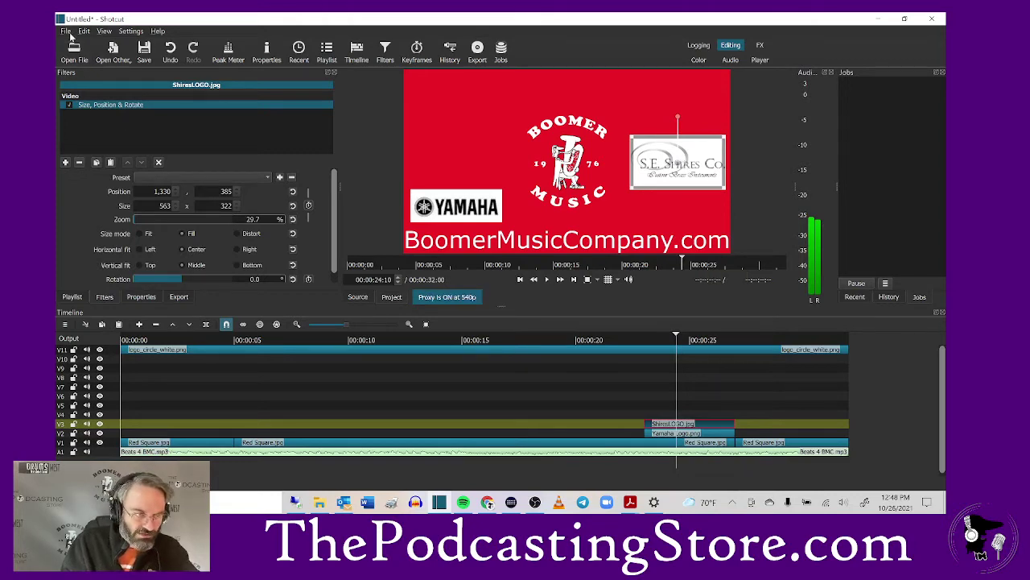
# - Save the project as "Boomer CBA Ad" in the CBA > Boomer folder
pyautogui.click(144, 50)
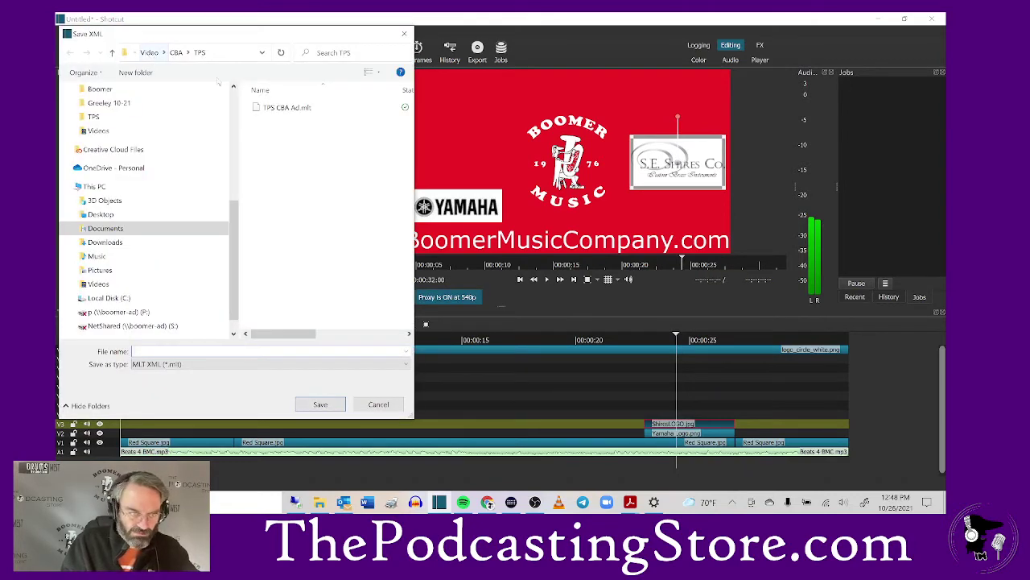
pyautogui.click(177, 52)
pyautogui.doubleClick(273, 109)
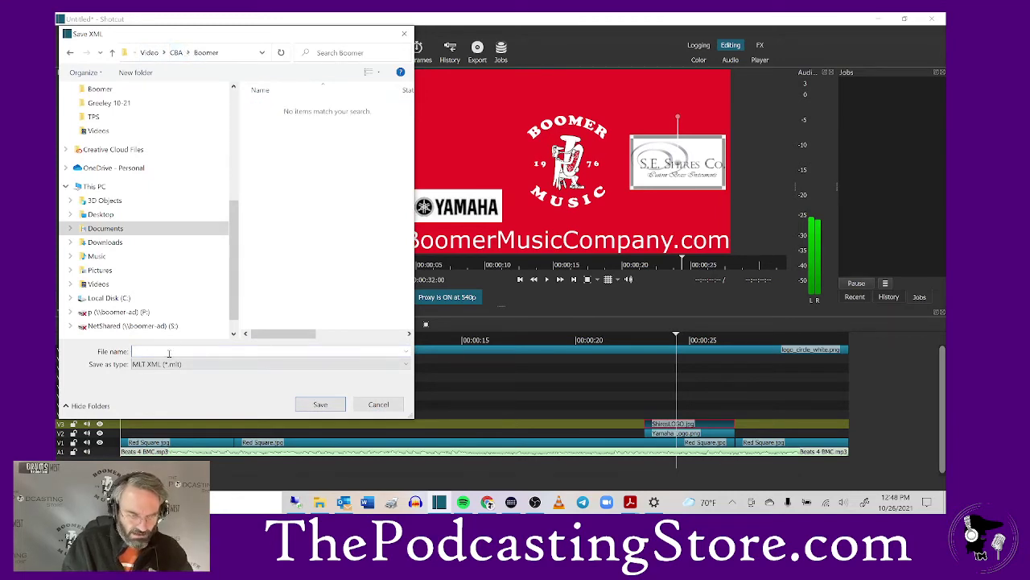
pyautogui.write('Boomer CBA Ad')
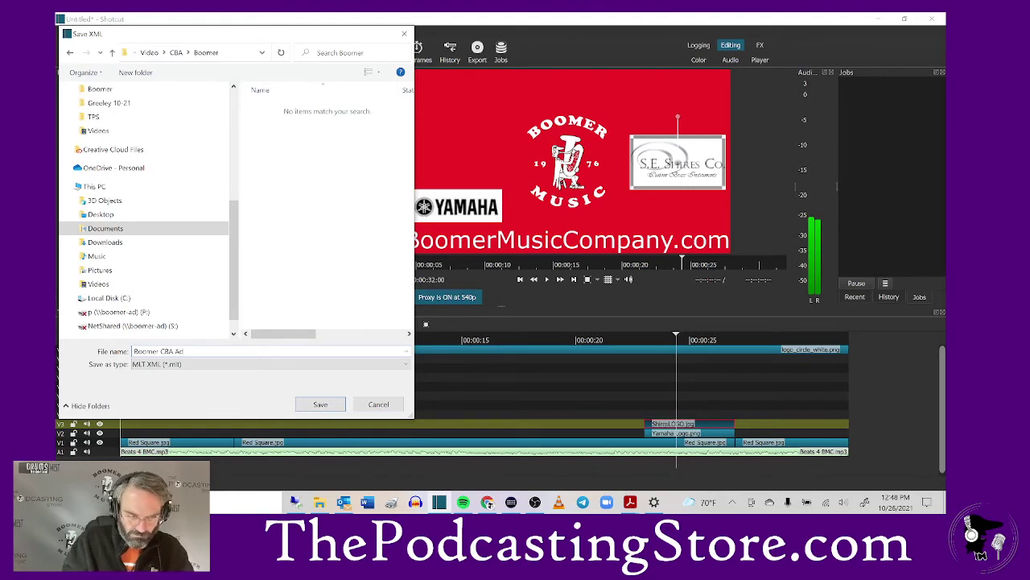
pyautogui.press('Return')
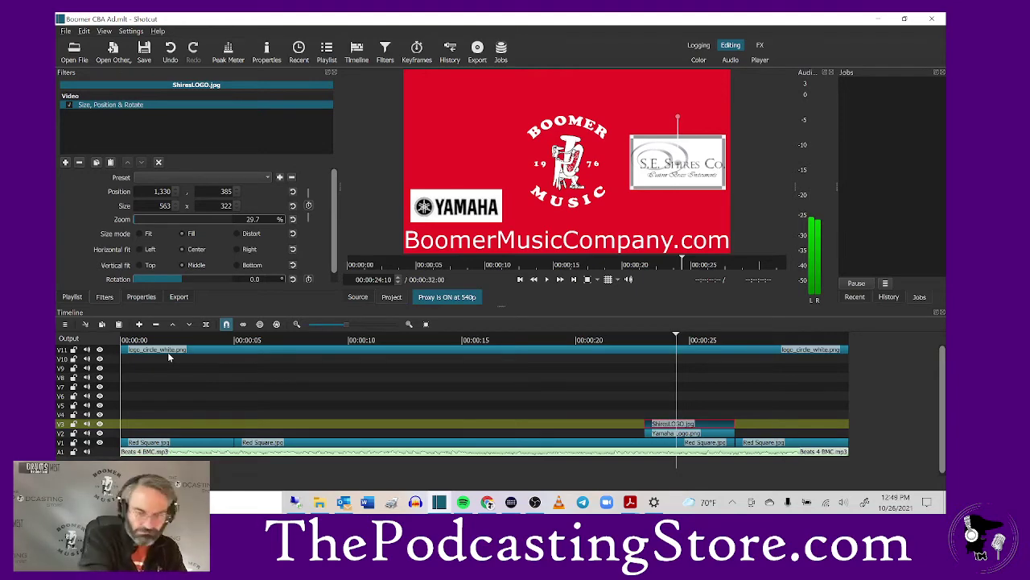
# - Open large_logo_black_w from the Boomer folder and place it on V4 directly above the ShiresLOGO.jpg clip
pyautogui.click(72, 49)
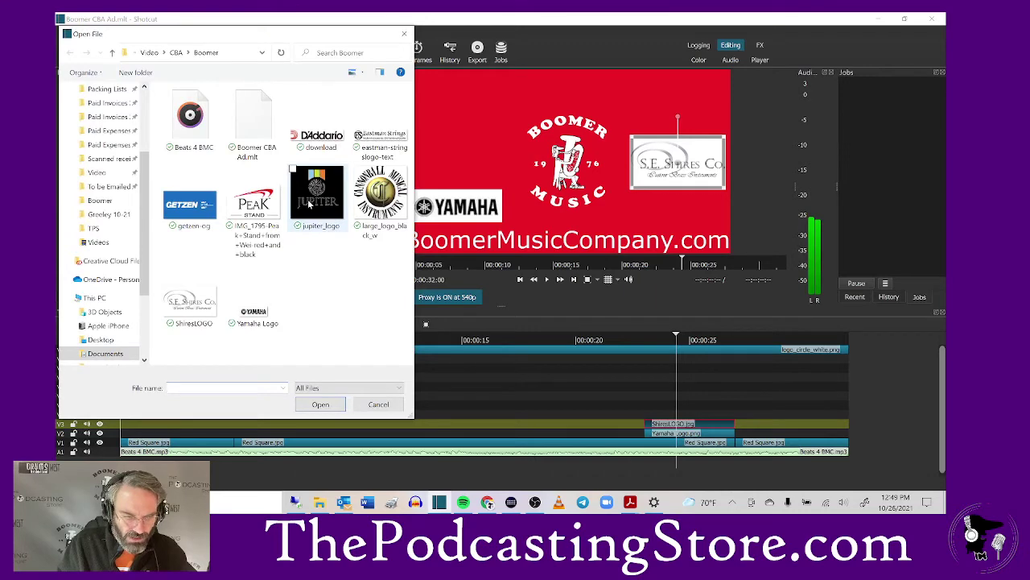
pyautogui.doubleClick(369, 207)
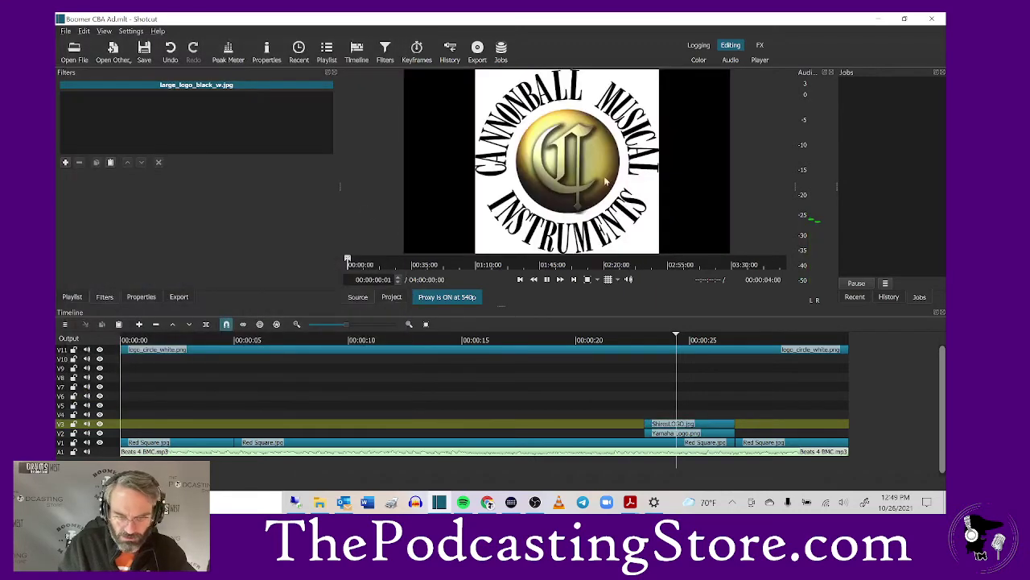
pyautogui.moveTo(567, 185); pyautogui.dragTo(649, 419)
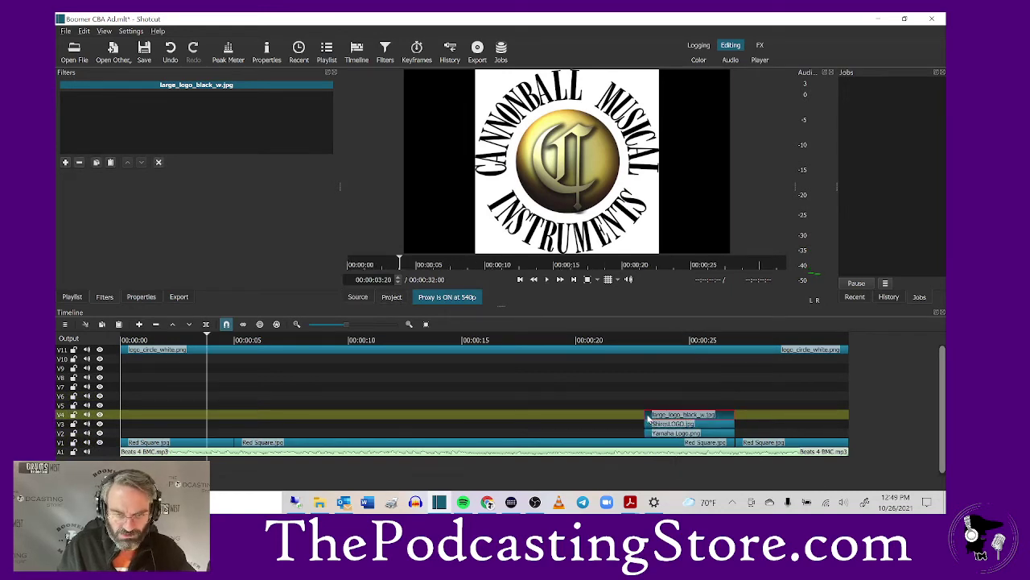
# - Apply a Size, Position & Rotate filter with the Slide In From Right preset to the large_logo_black_w.jpg clip
pyautogui.click(63, 164)
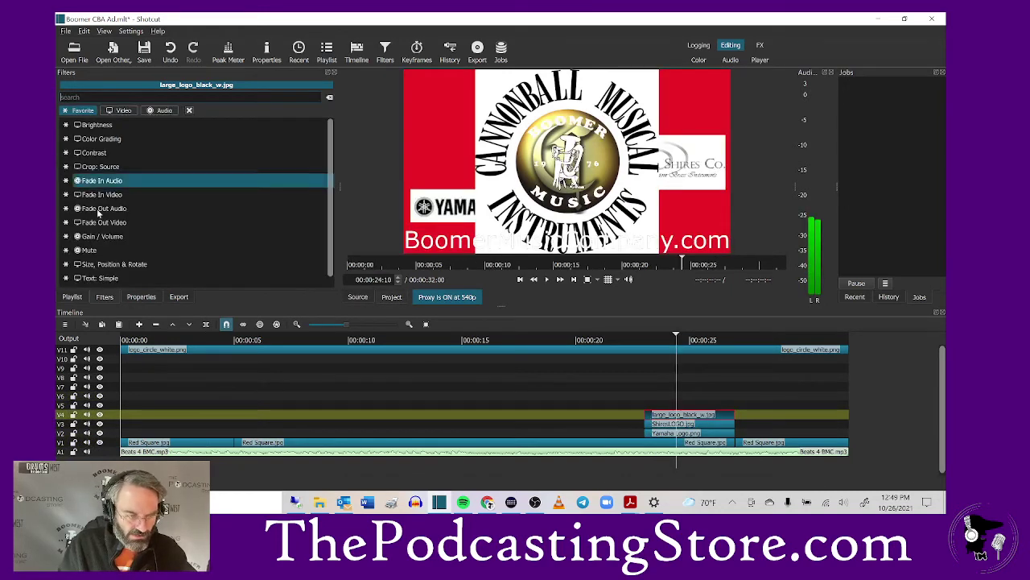
pyautogui.click(123, 264)
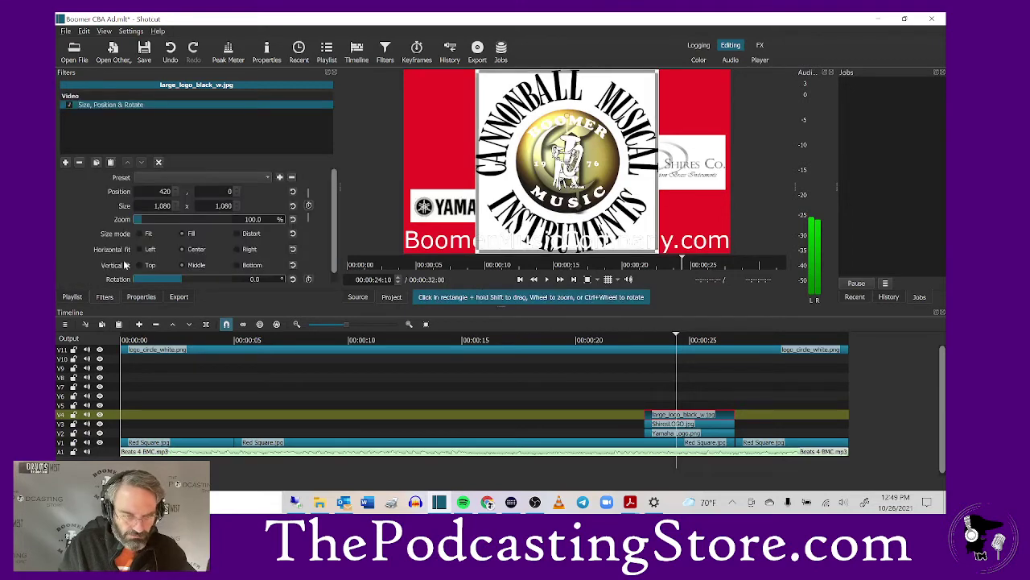
pyautogui.click(202, 174)
pyautogui.click(183, 206)
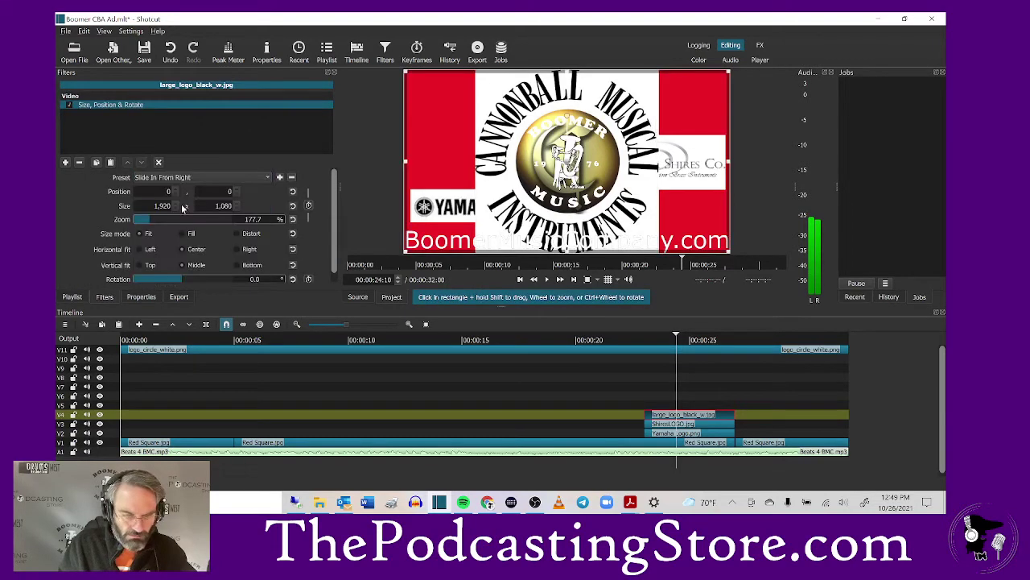
# - Set the Cannonball logo's size mode to Fill, shrink it to about 22.9% and place it at about position 19, 417, above the Yamaha logo
pyautogui.doubleClick(164, 205)
pyautogui.write('1080')
pyautogui.click(185, 234)
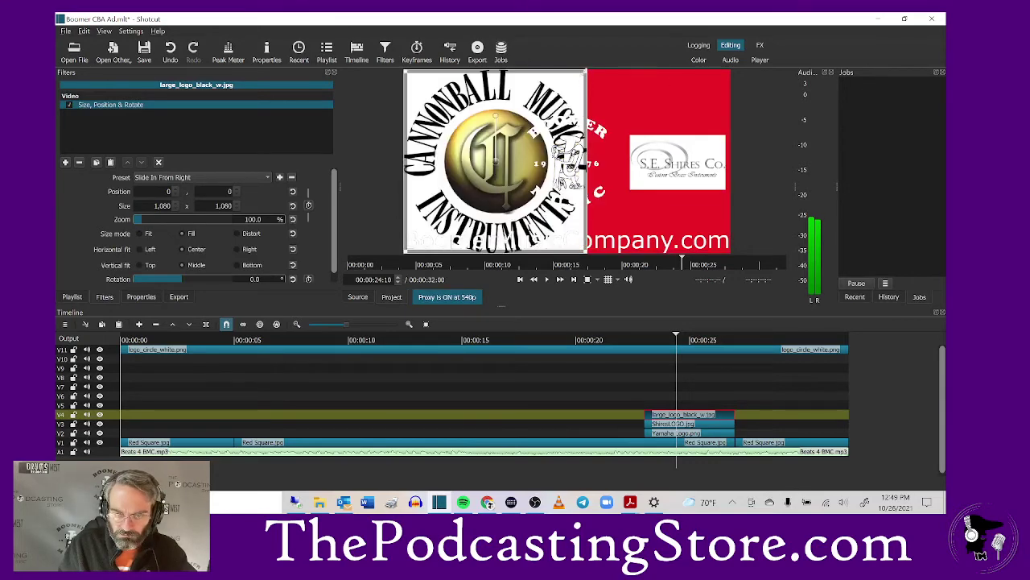
pyautogui.moveTo(584, 73); pyautogui.dragTo(474, 183)
pyautogui.moveTo(438, 218); pyautogui.dragTo(442, 146)
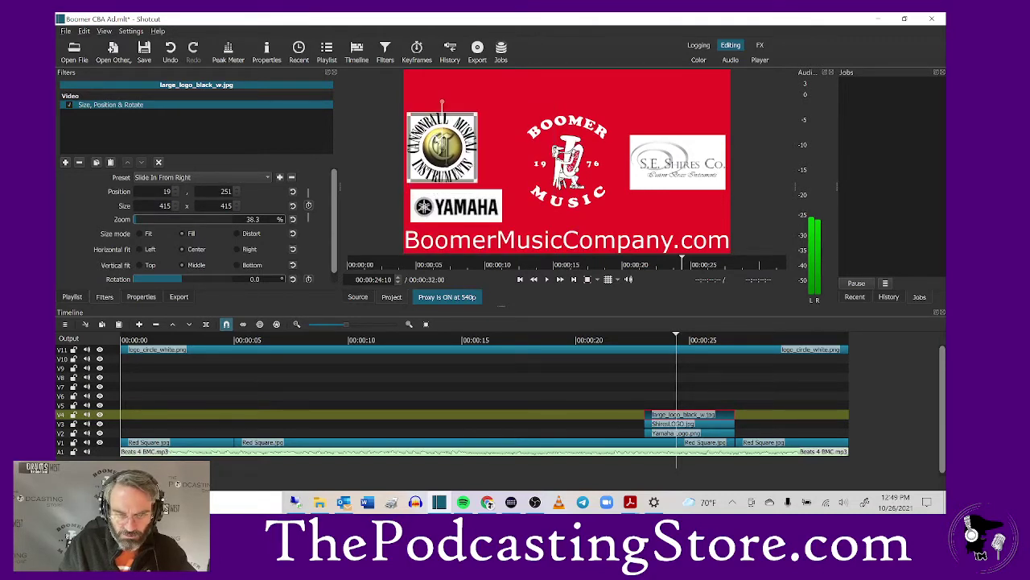
pyautogui.moveTo(478, 114); pyautogui.dragTo(450, 140)
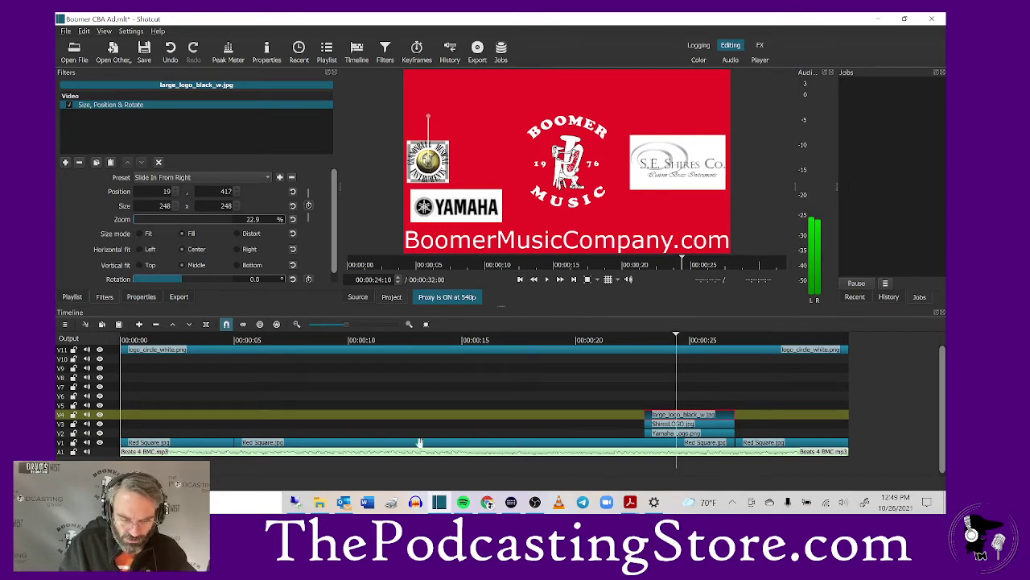
# - Add a Text: Simple filter reading "We are" to the middle Red Square.jpg clip on V1
pyautogui.click(415, 443)
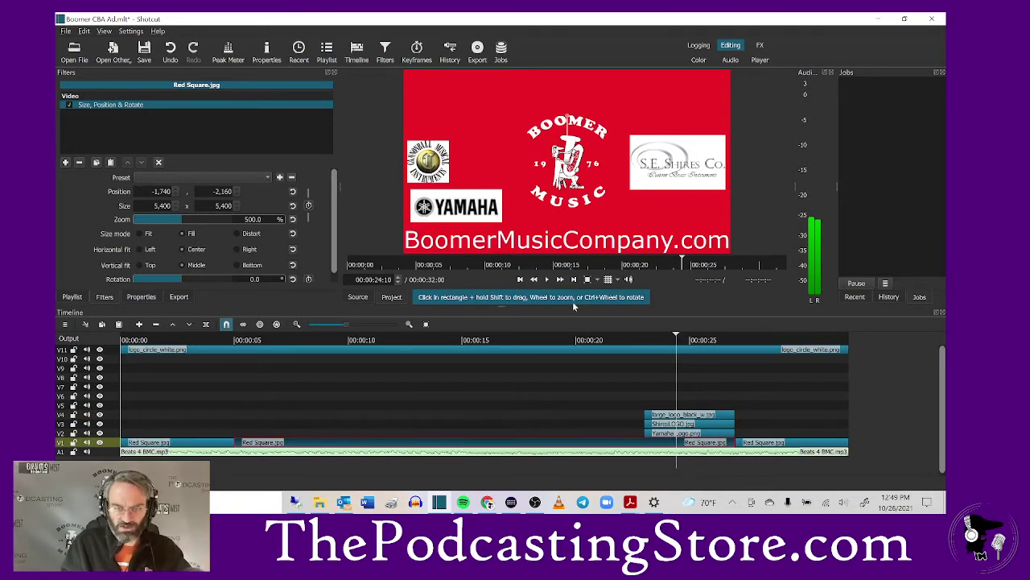
pyautogui.click(65, 163)
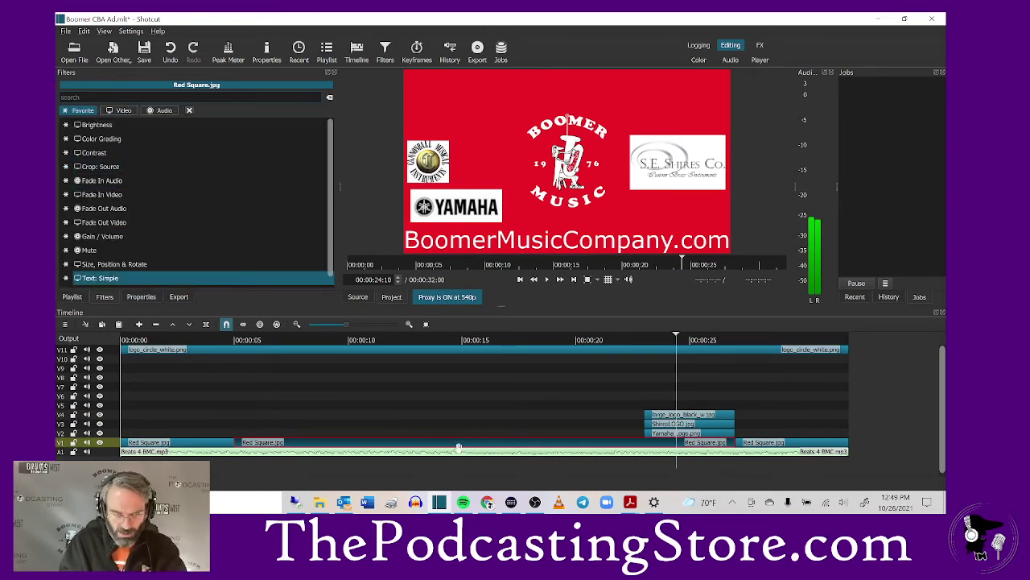
pyautogui.click(92, 278)
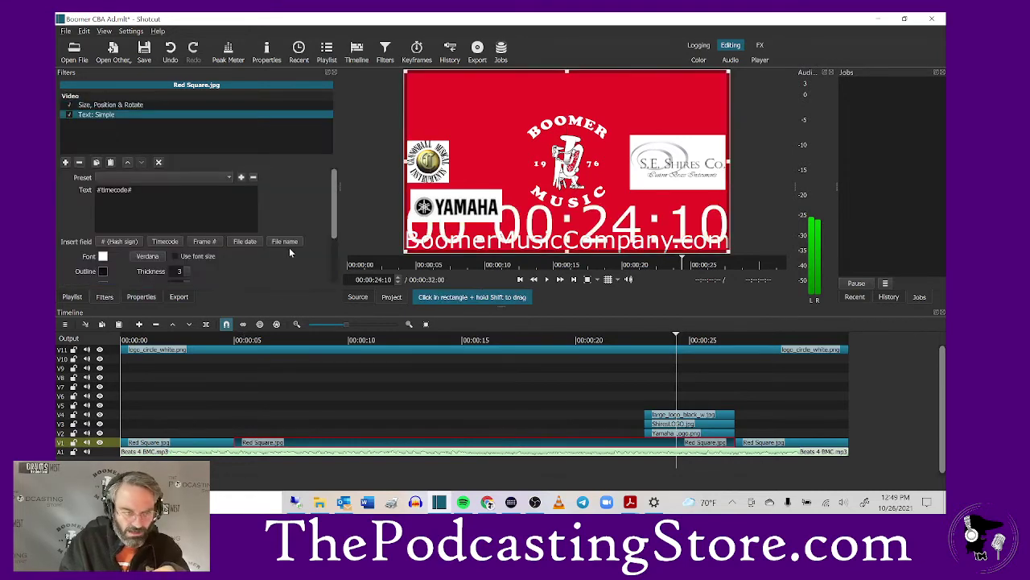
pyautogui.moveTo(141, 194); pyautogui.dragTo(75, 185)
pyautogui.write('W')
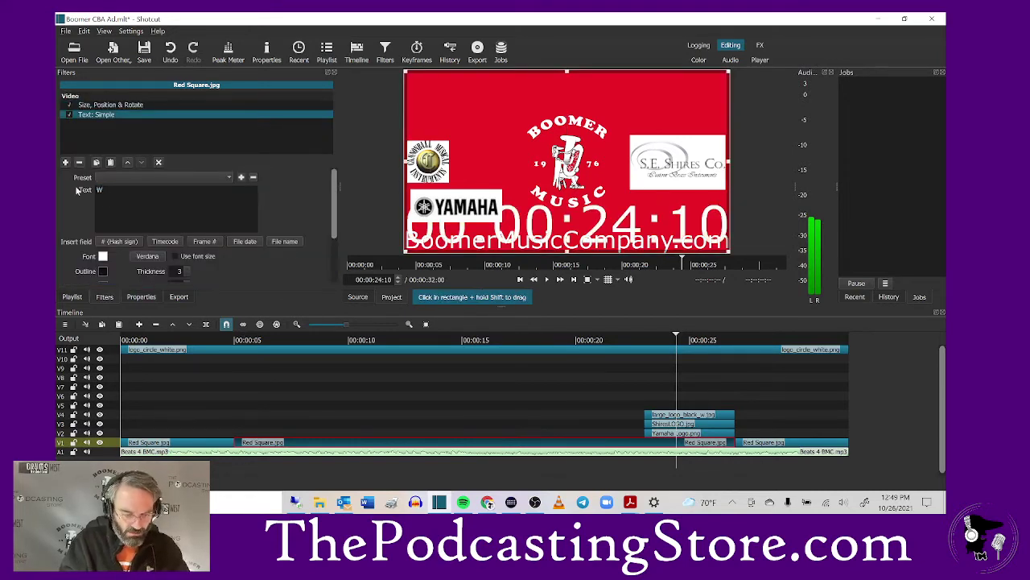
pyautogui.write('e are')
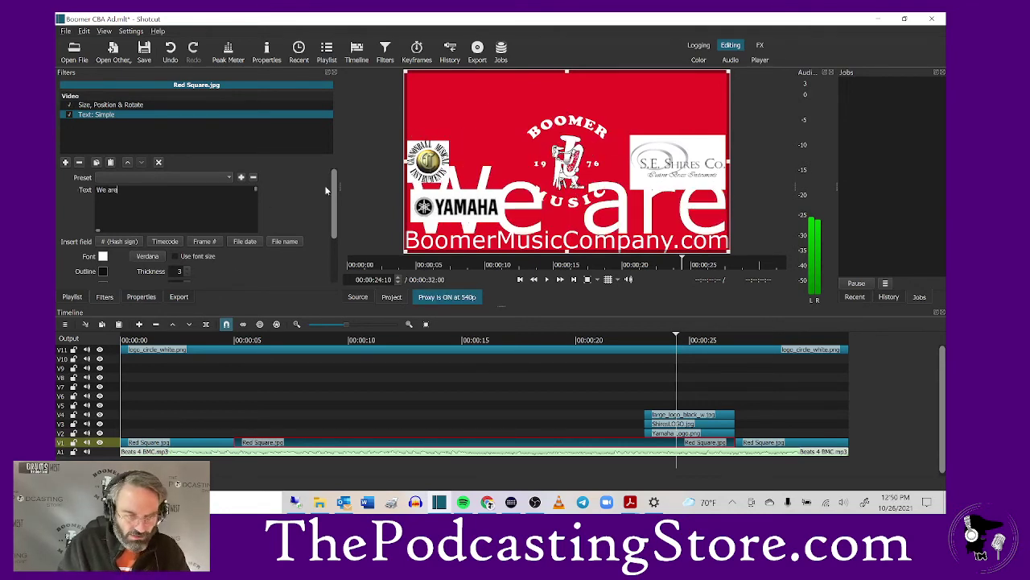
# - Align the "We are" text vertically to the top and reduce its text box height to about 415
pyautogui.scroll(-3, 330, 217)
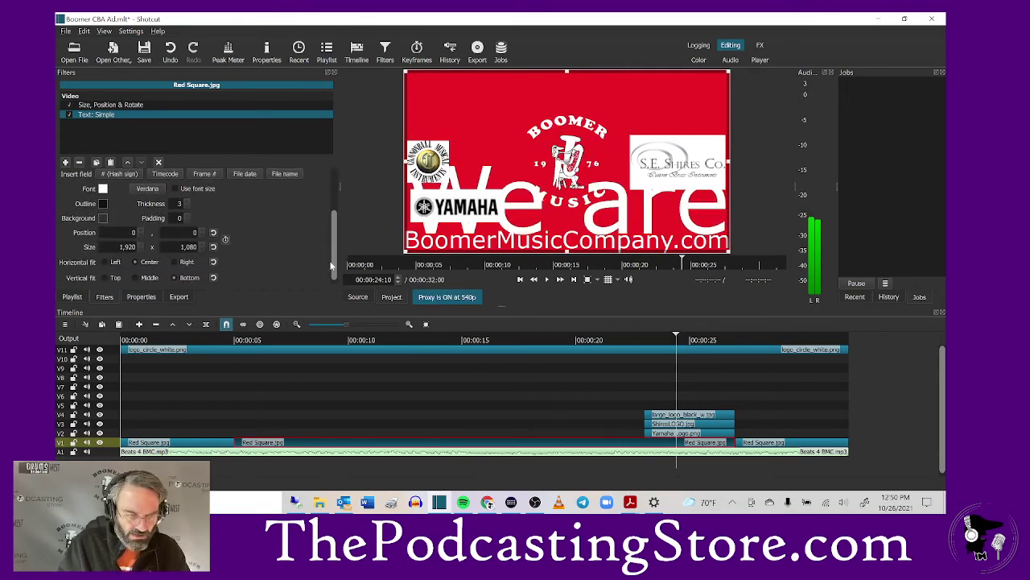
pyautogui.click(103, 274)
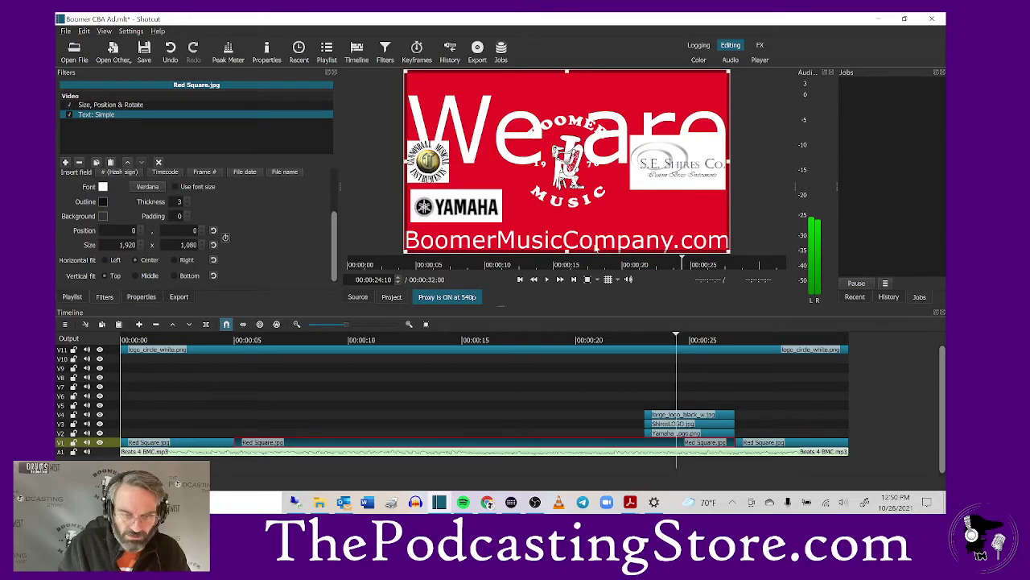
pyautogui.moveTo(567, 251); pyautogui.dragTo(567, 138)
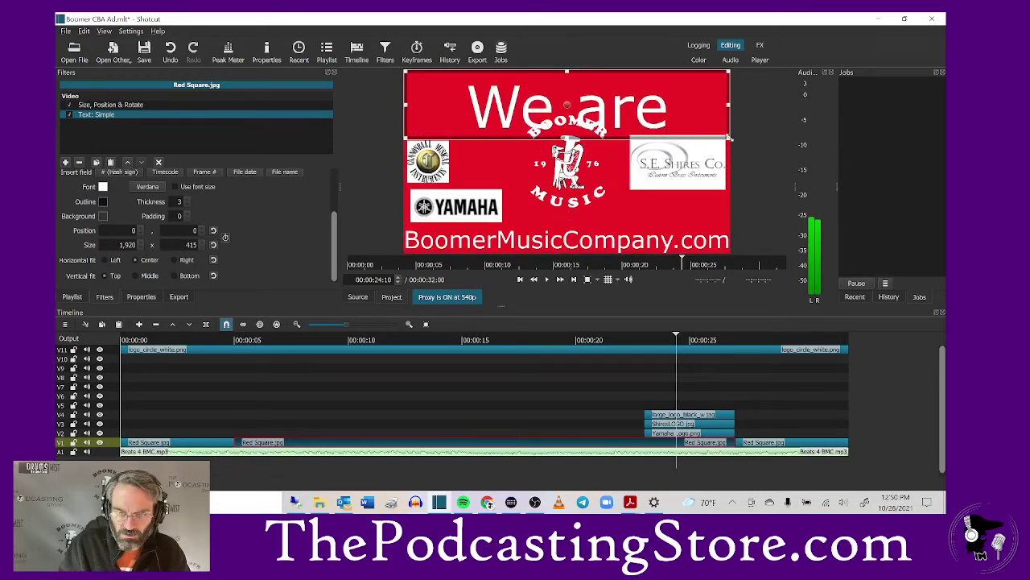